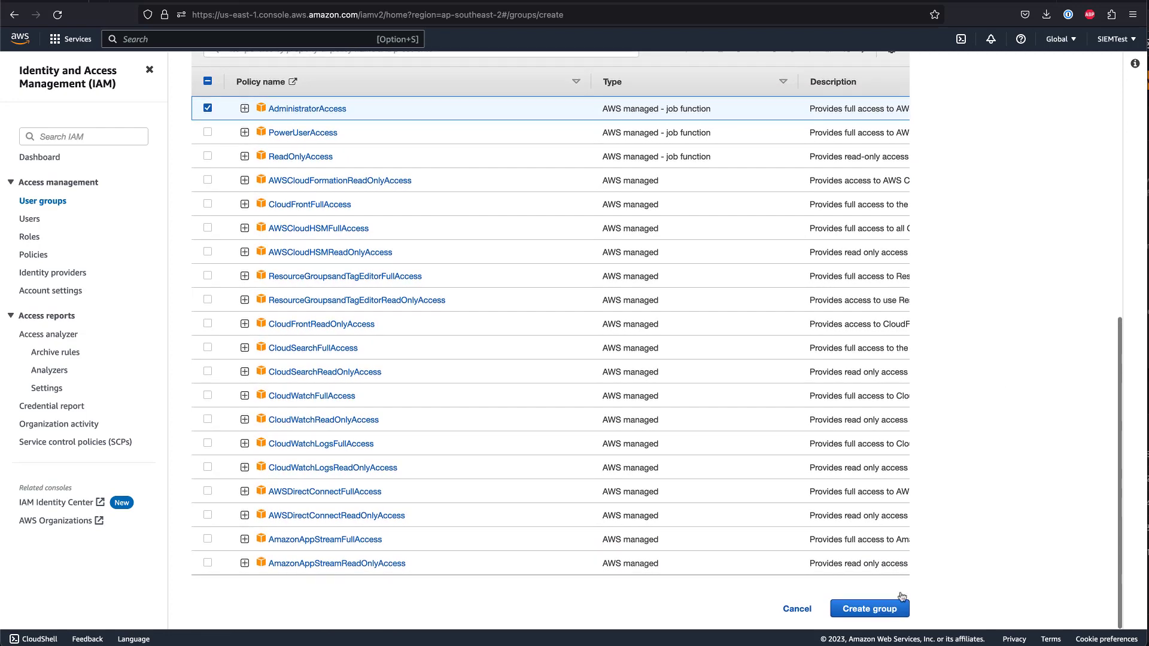
- Create the 'marketplace' IAM user group with the AdministratorAccess policy attached
left_click(879, 609)
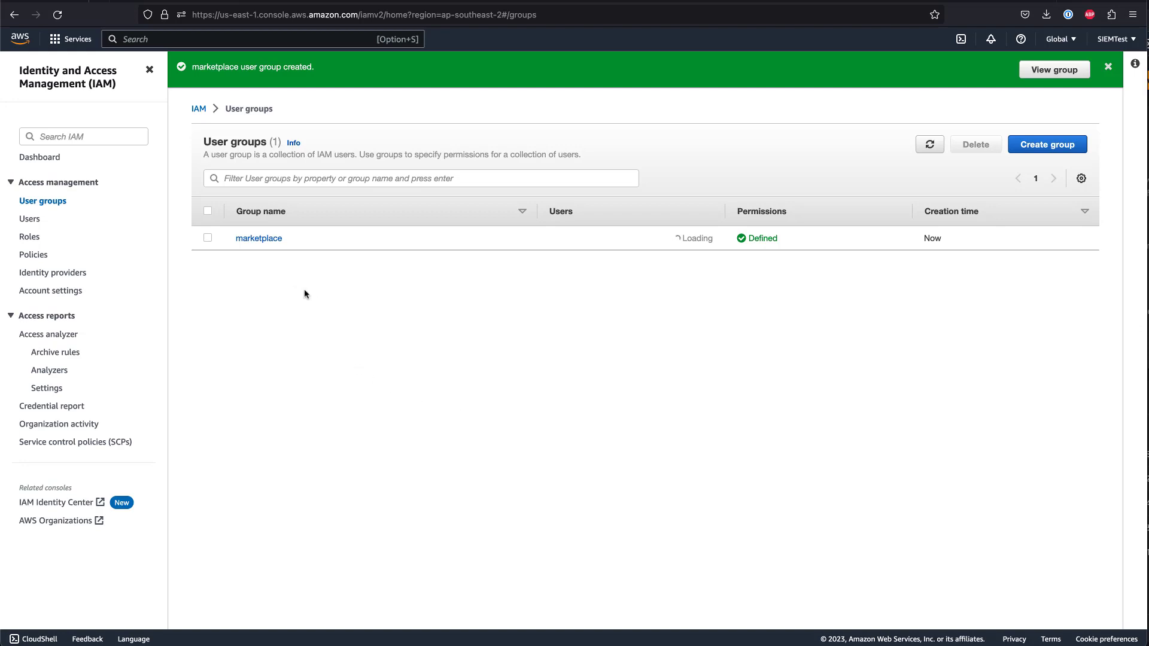
- Create IAM user 'siemonster' as a member of the marketplace group
left_click(31, 222)
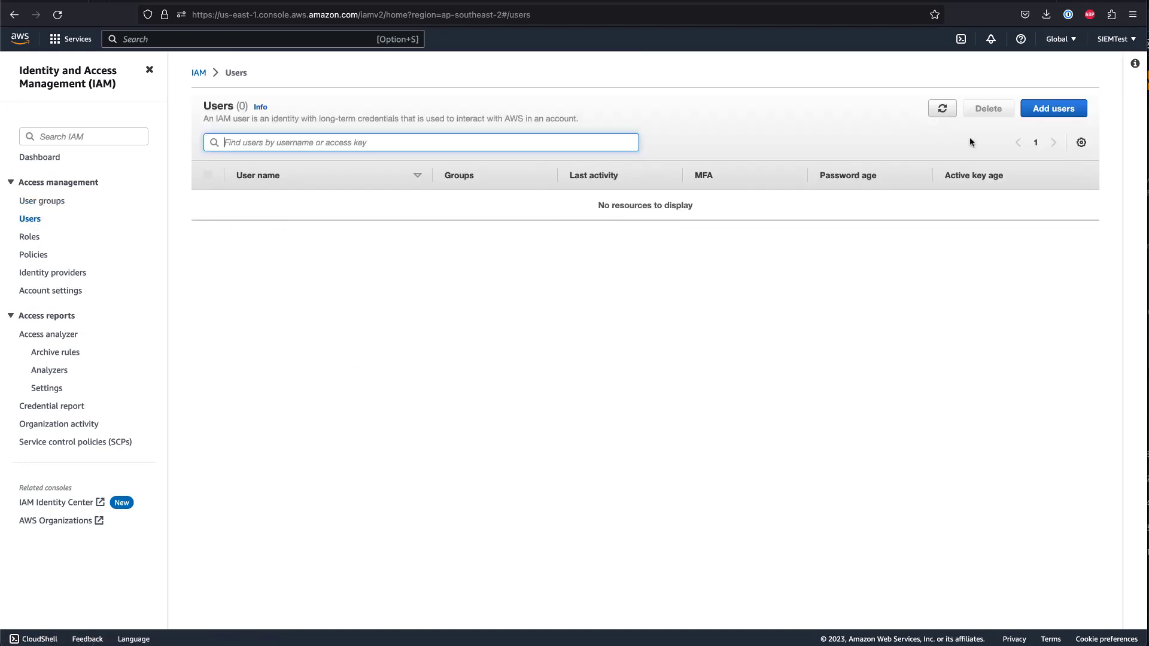
left_click(1054, 116)
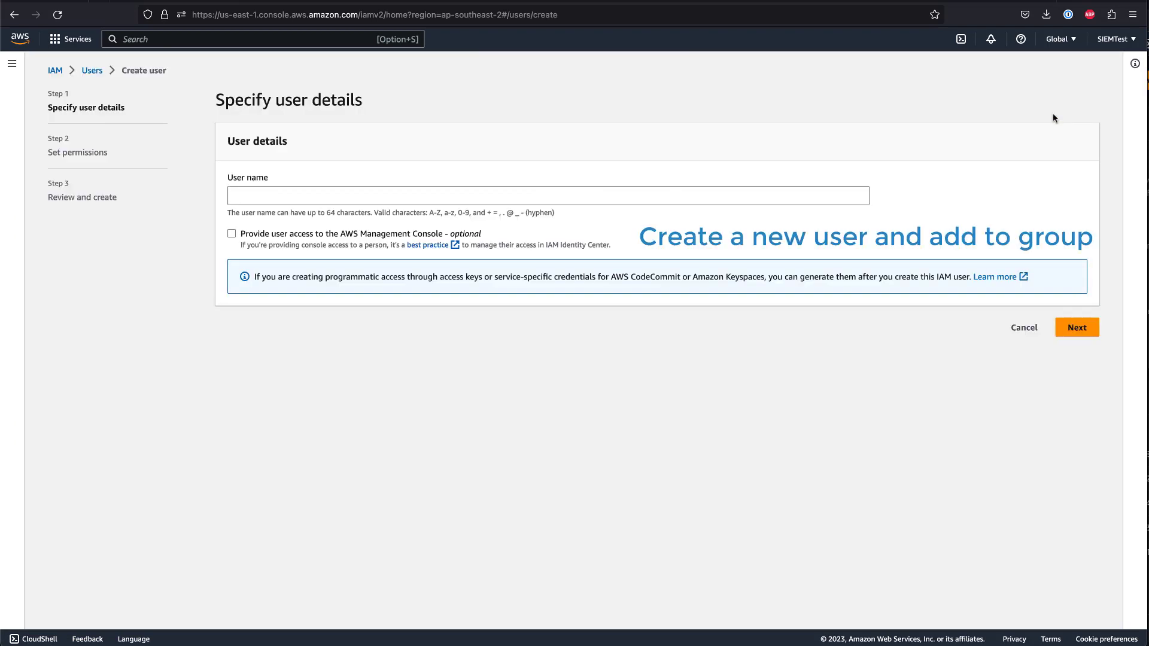
left_click(559, 196)
type("siemonster")
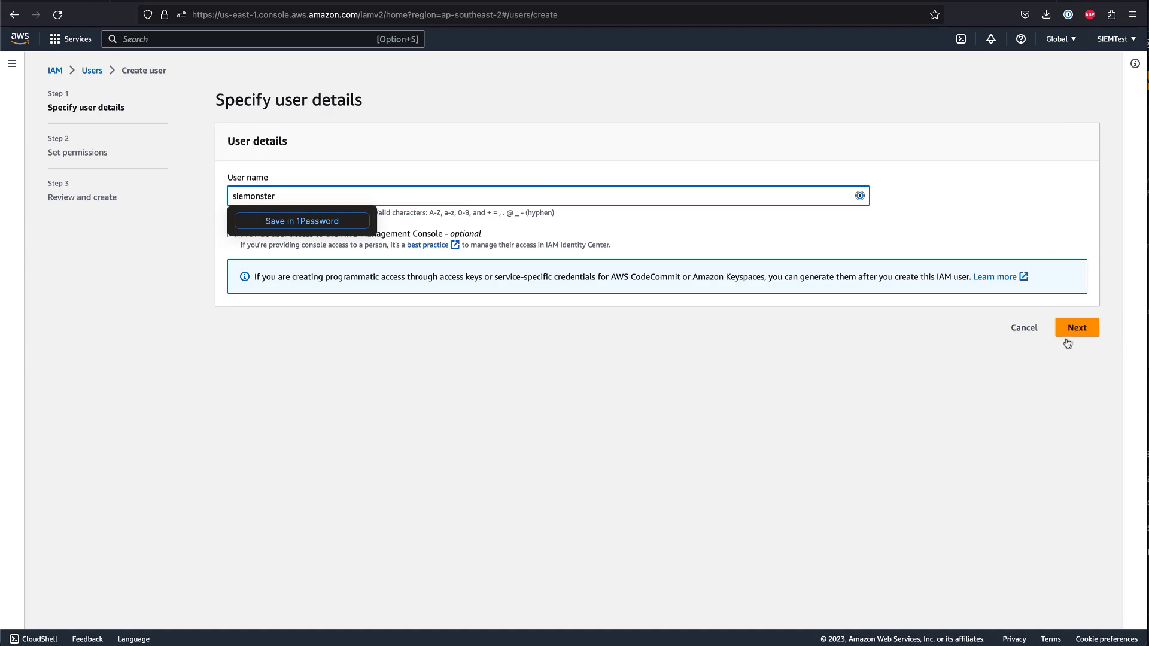
left_click(1067, 338)
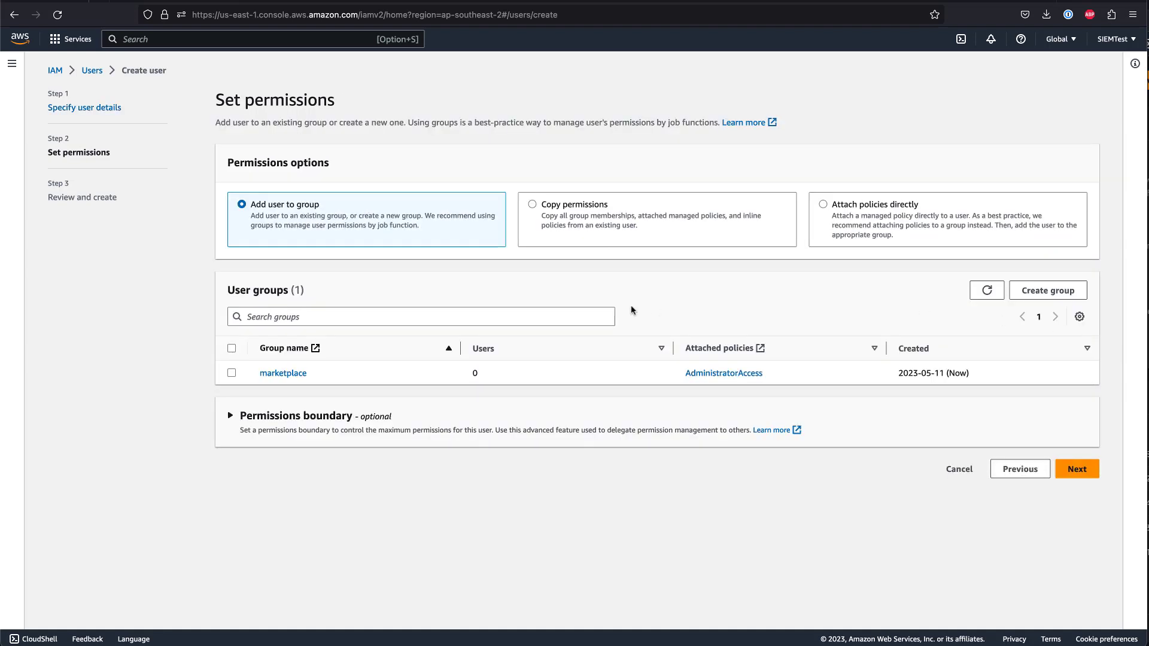
left_click(232, 375)
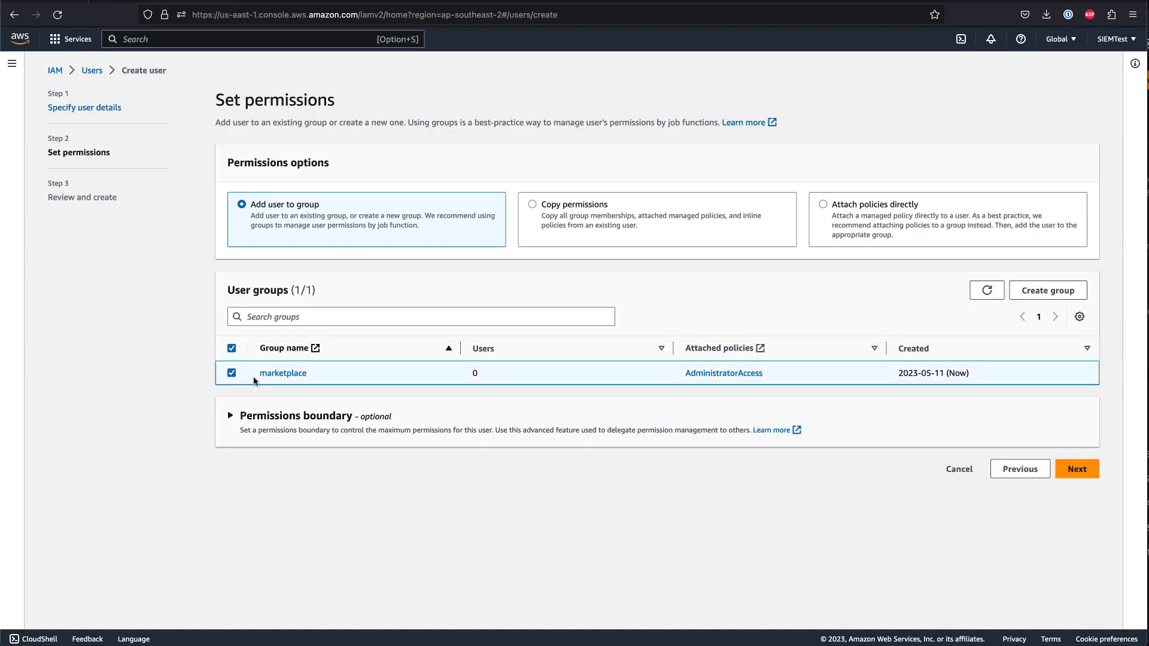
left_click(1071, 470)
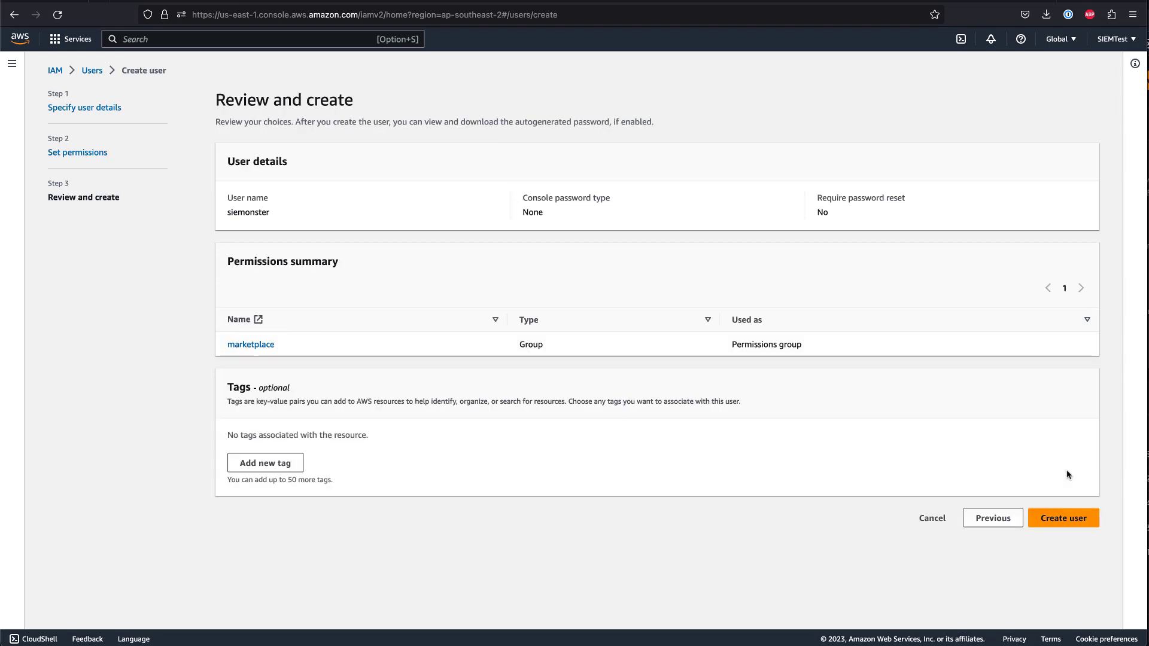
left_click(1062, 518)
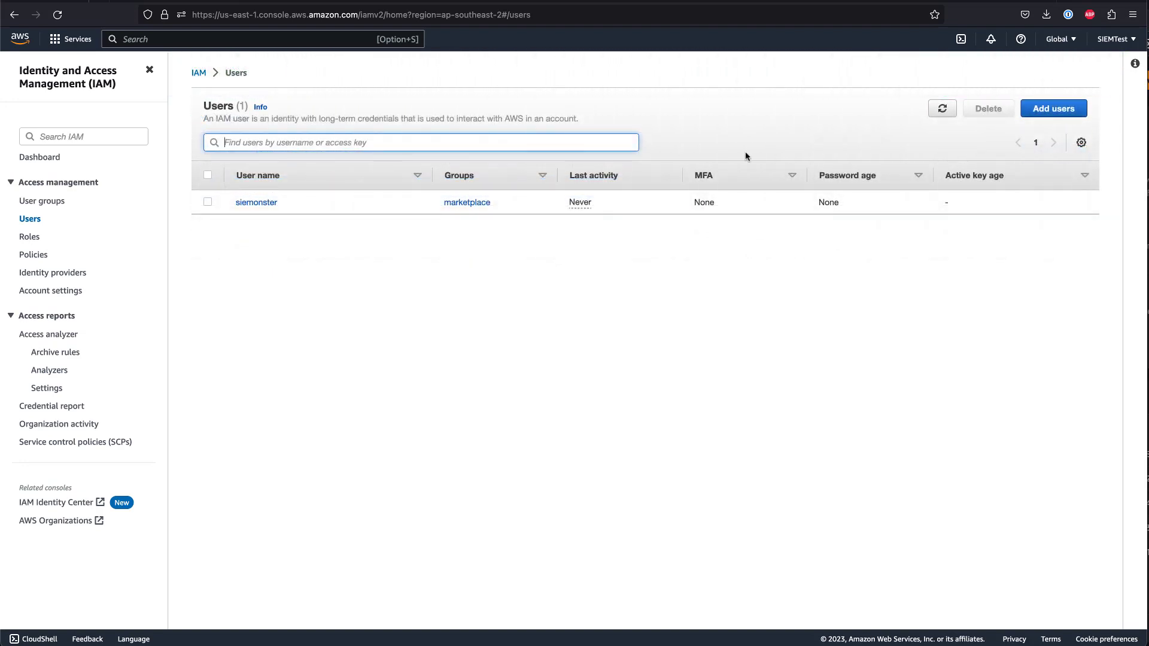
- Enable console access for siemonster with an autogenerated password
left_click(264, 203)
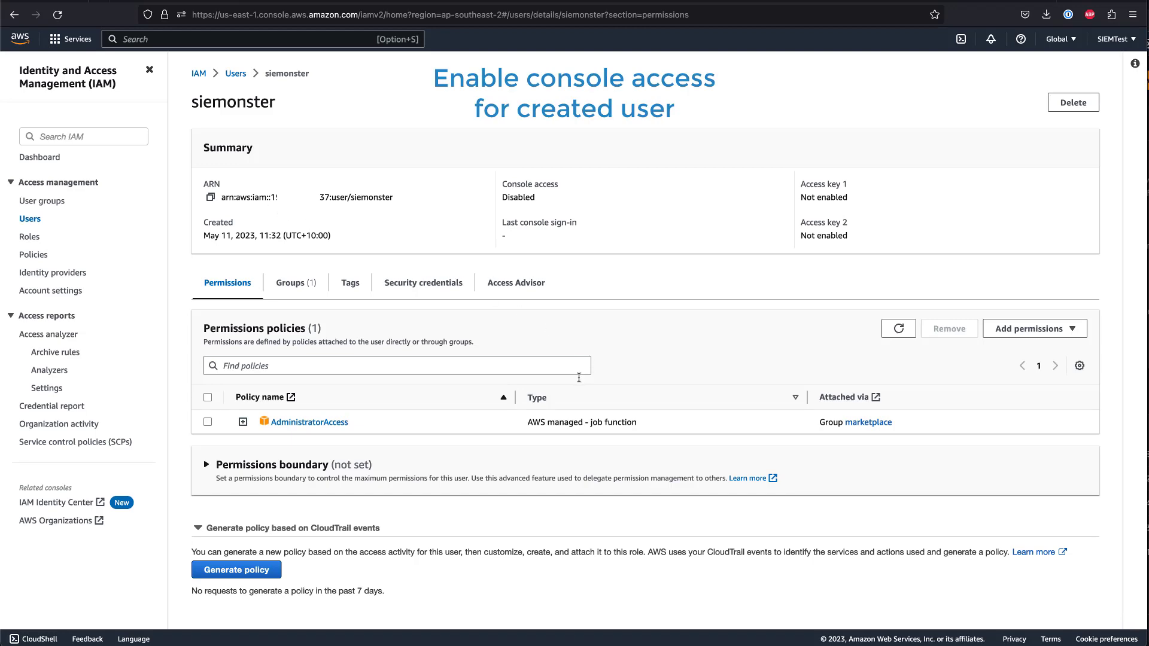
left_click(440, 281)
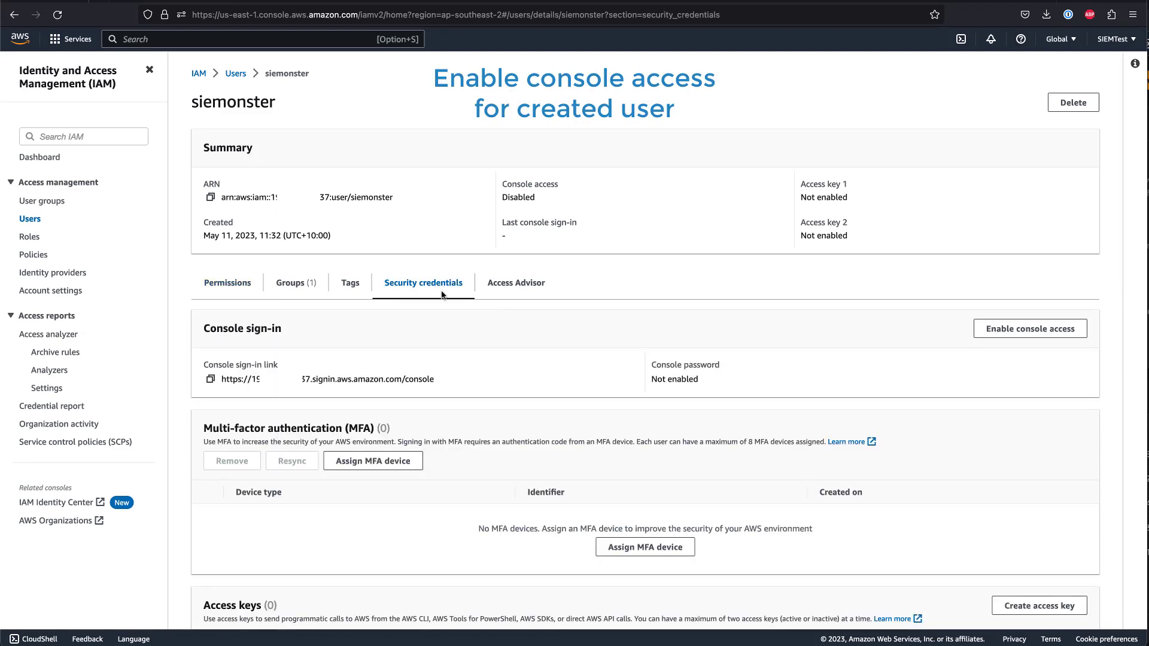
left_click(1027, 332)
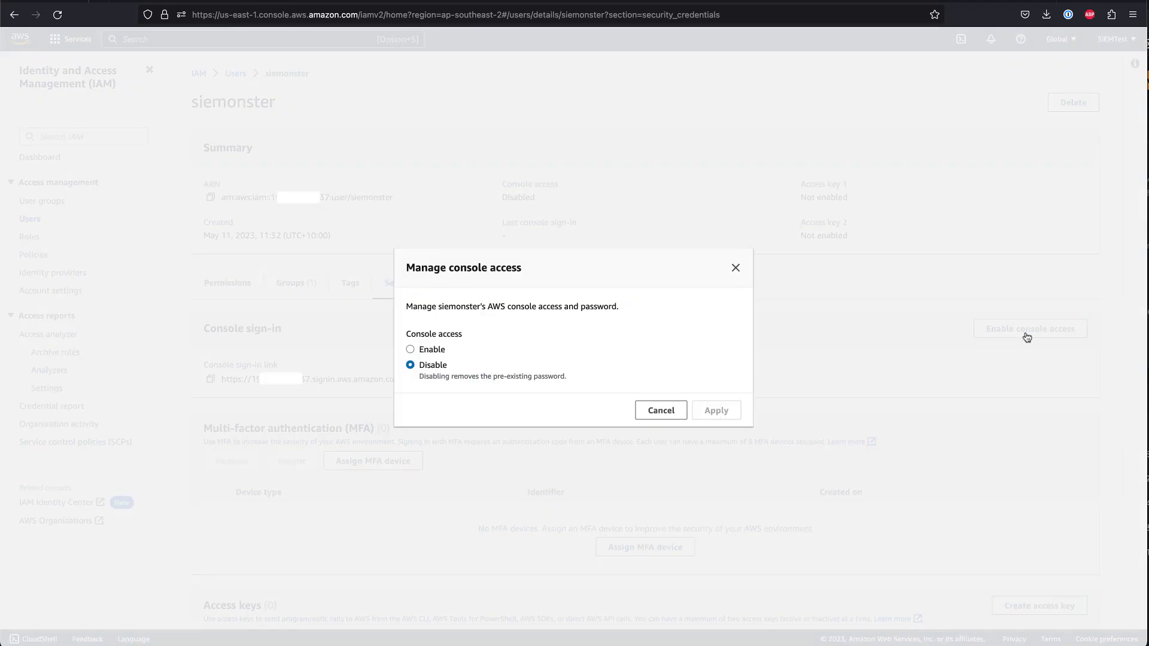
left_click(430, 351)
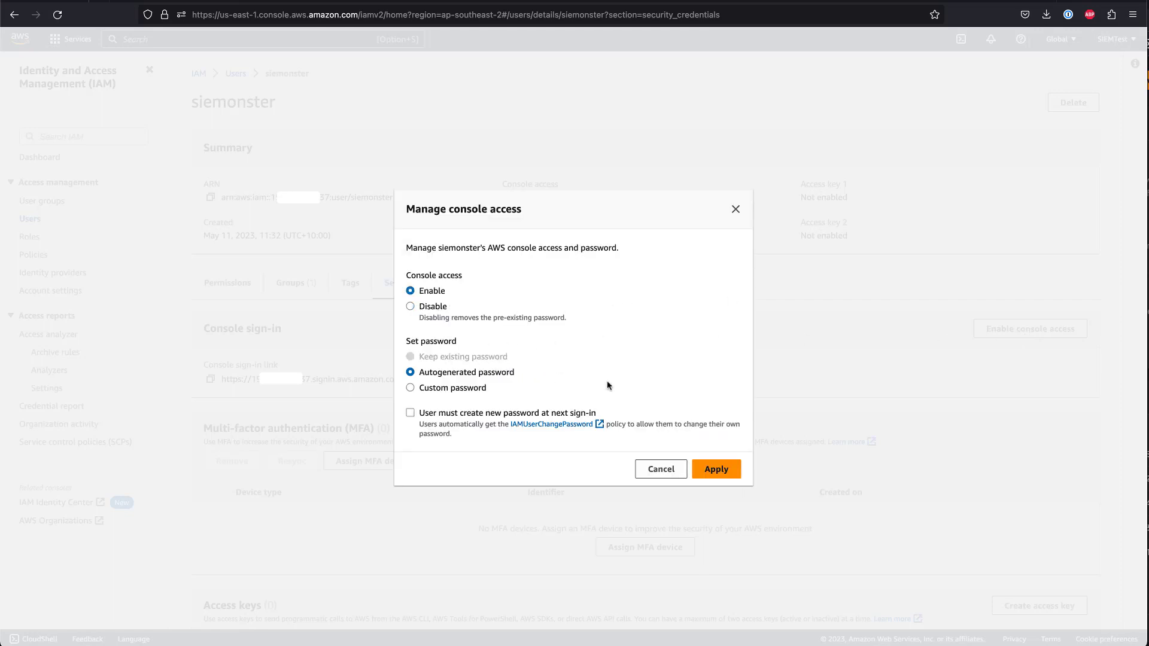
left_click(718, 470)
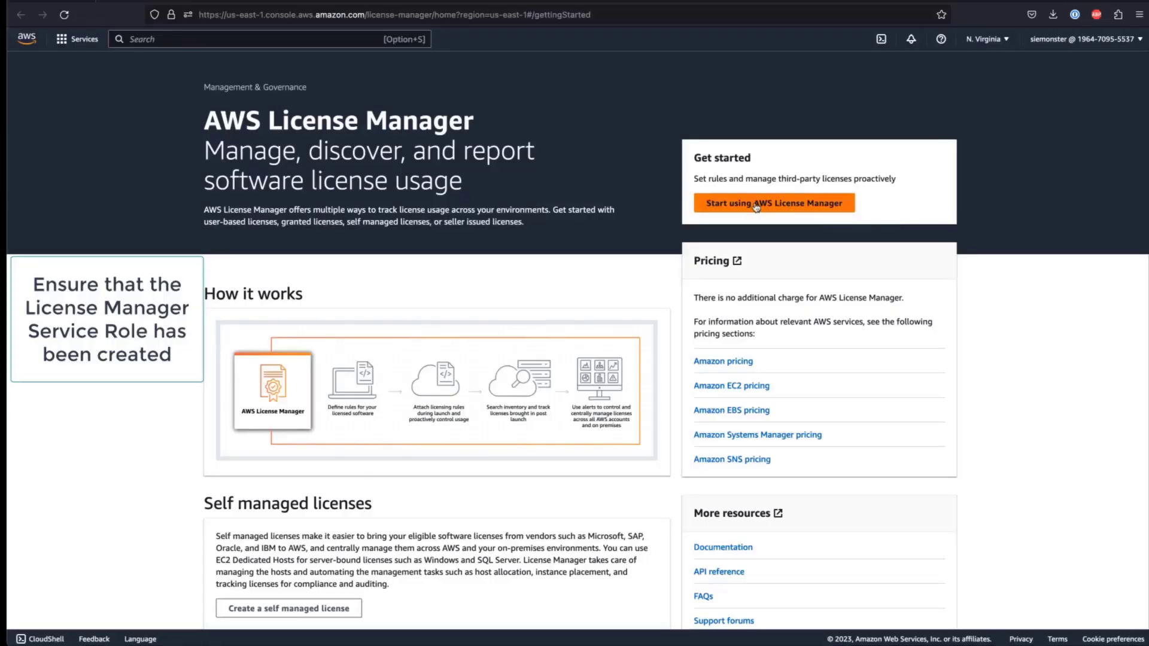
- Grant AWS License Manager its one-time required IAM permissions
left_click(756, 207)
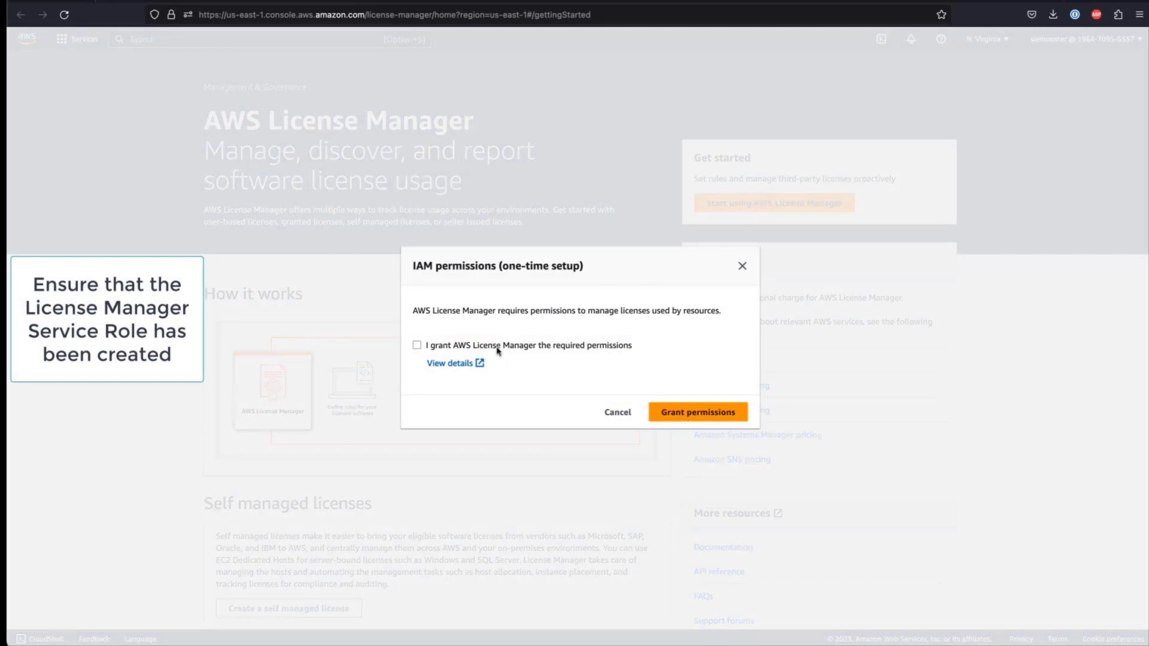
left_click(498, 351)
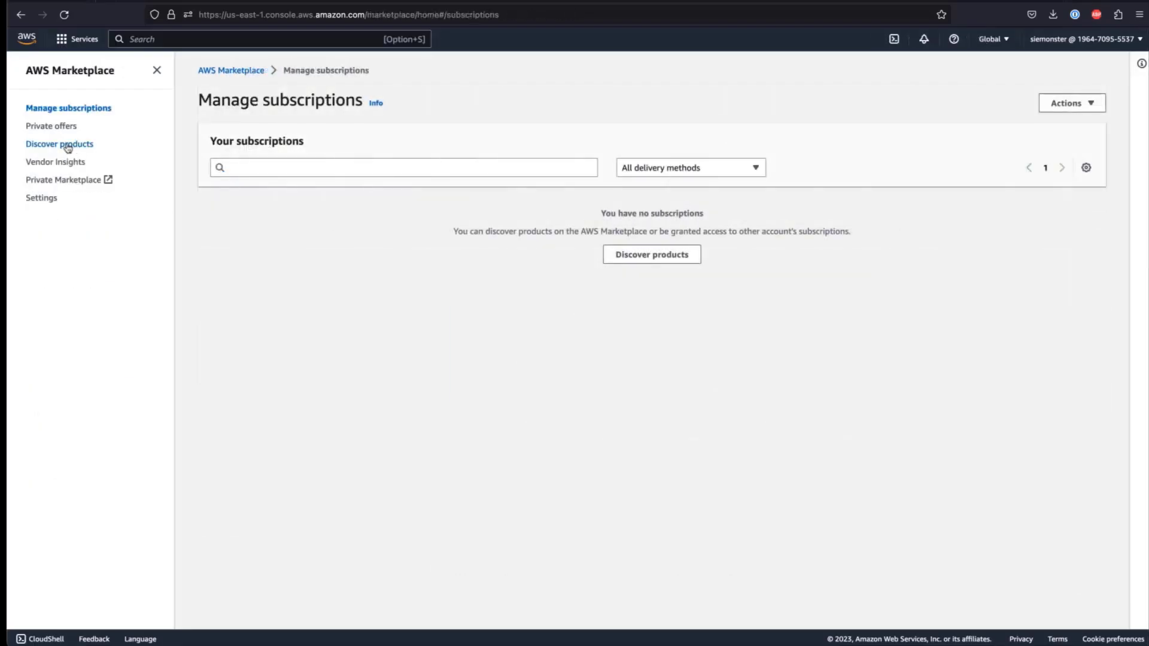
left_click(68, 146)
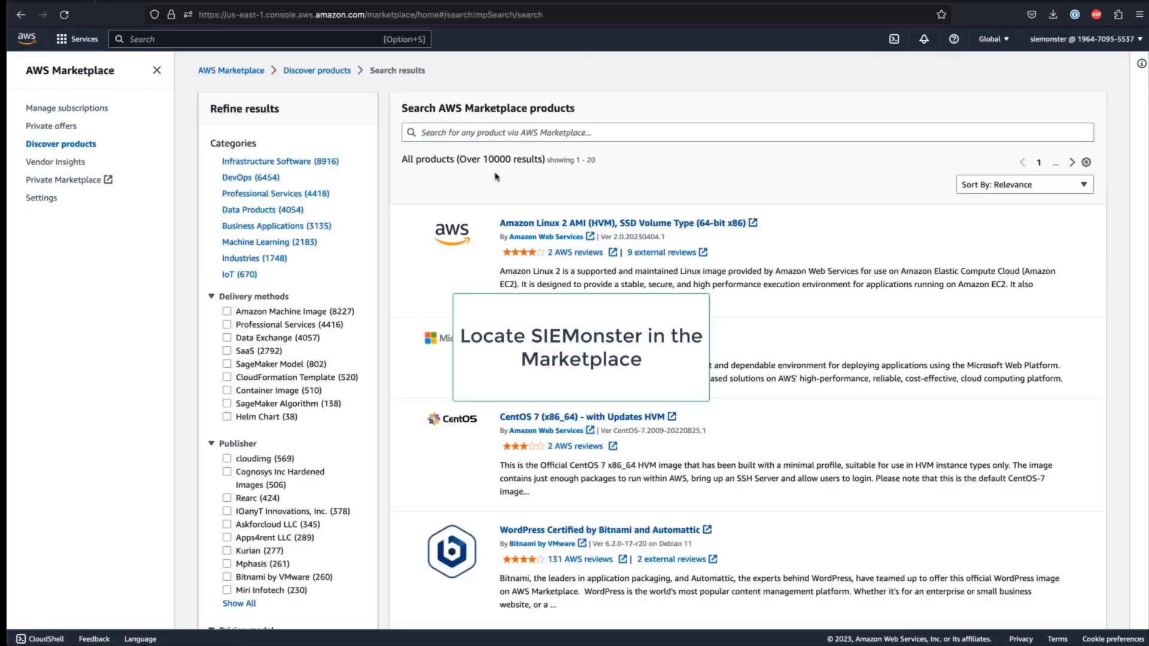
- Search Marketplace for 'siemonster' and open the Security Monitoring Software Solution product
left_click(506, 132)
type("siemonster")
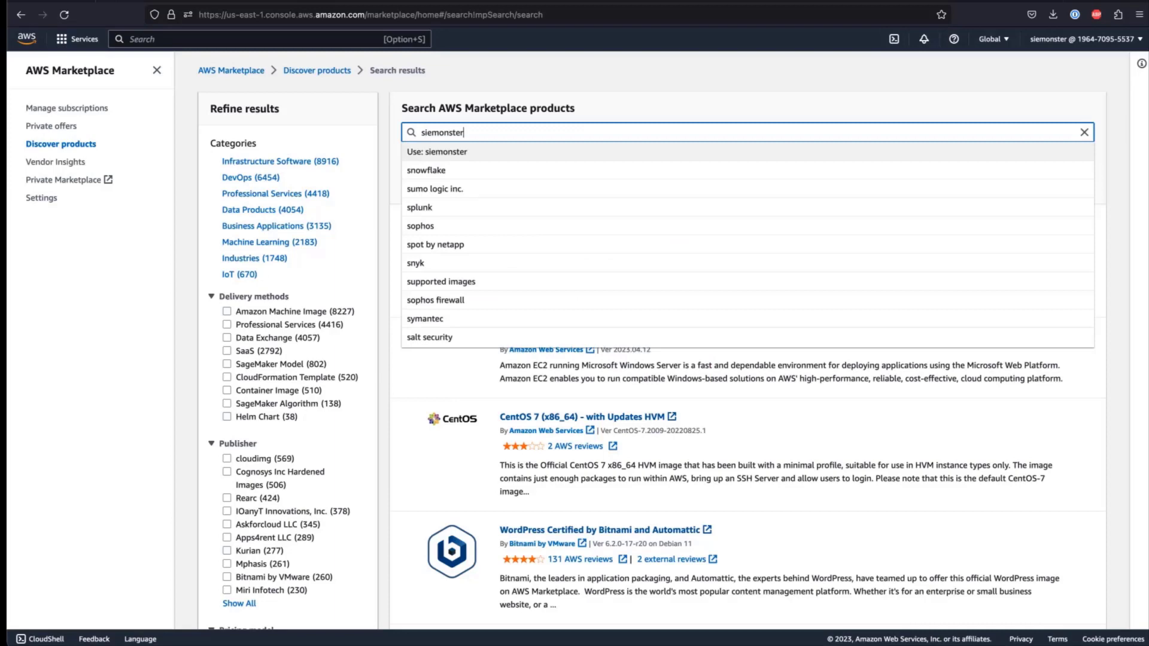
key("Return")
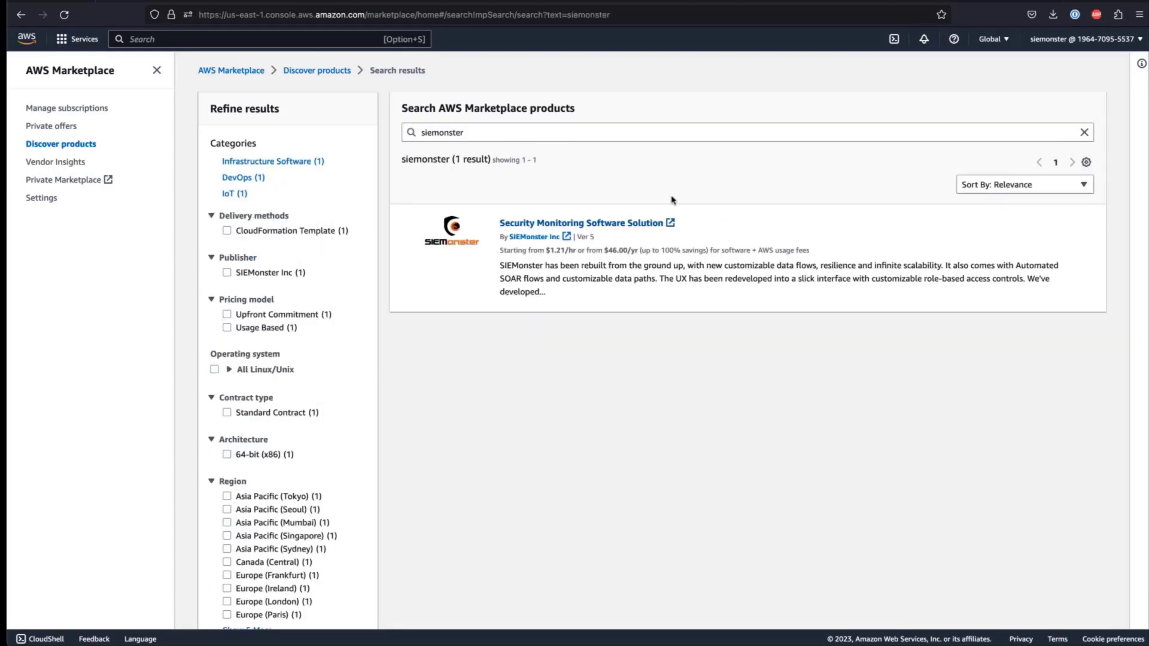
left_click(631, 223)
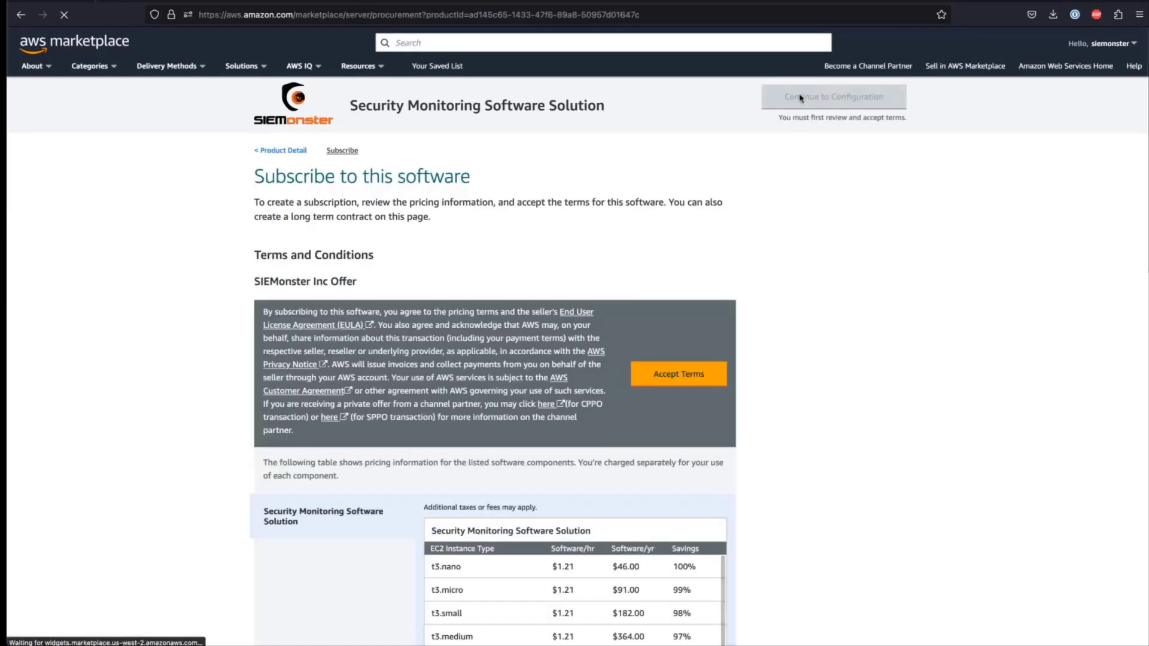
- Accept the SIEMonster terms and choose the SIEMonster fulfillment option
left_click(700, 378)
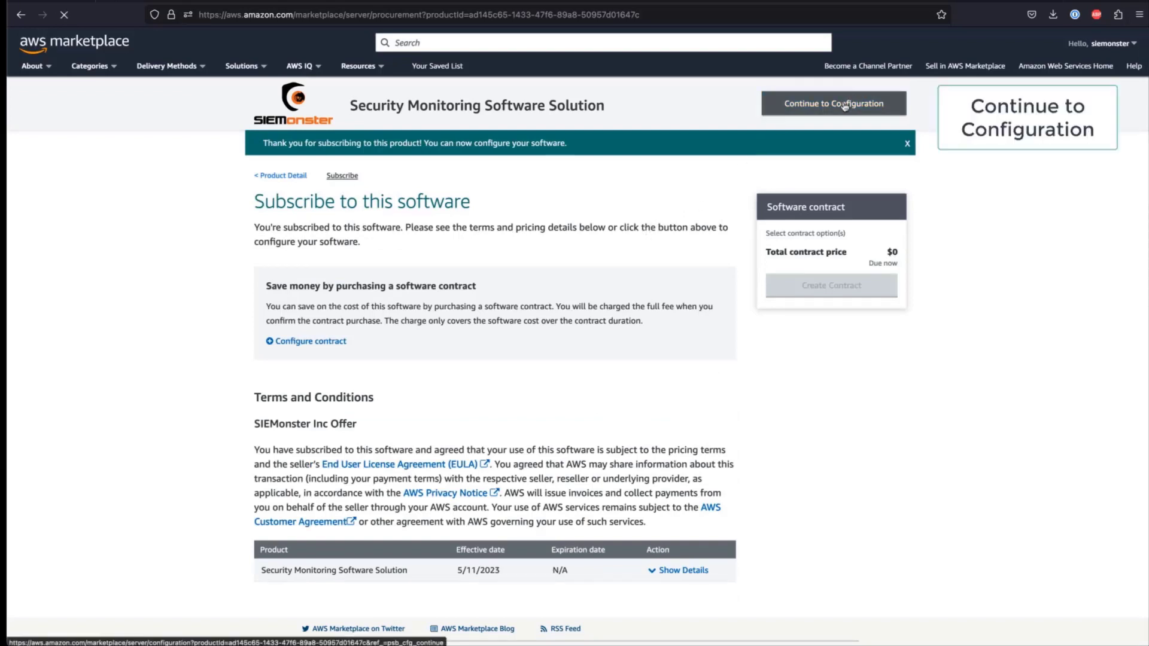
left_click(843, 105)
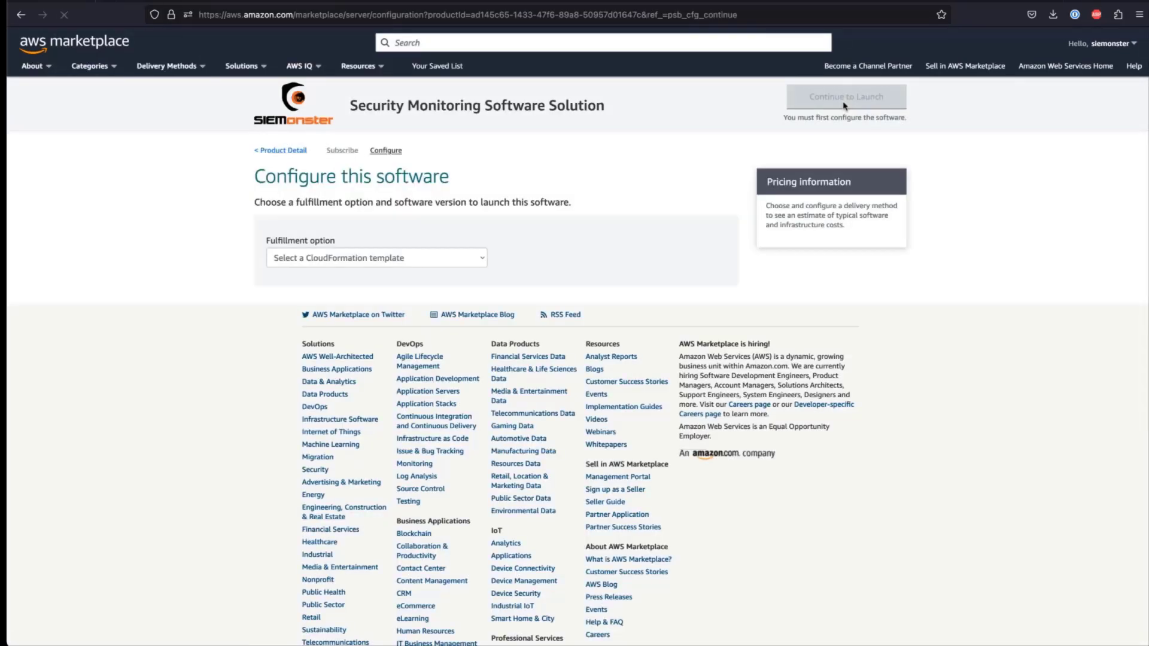
left_click(470, 261)
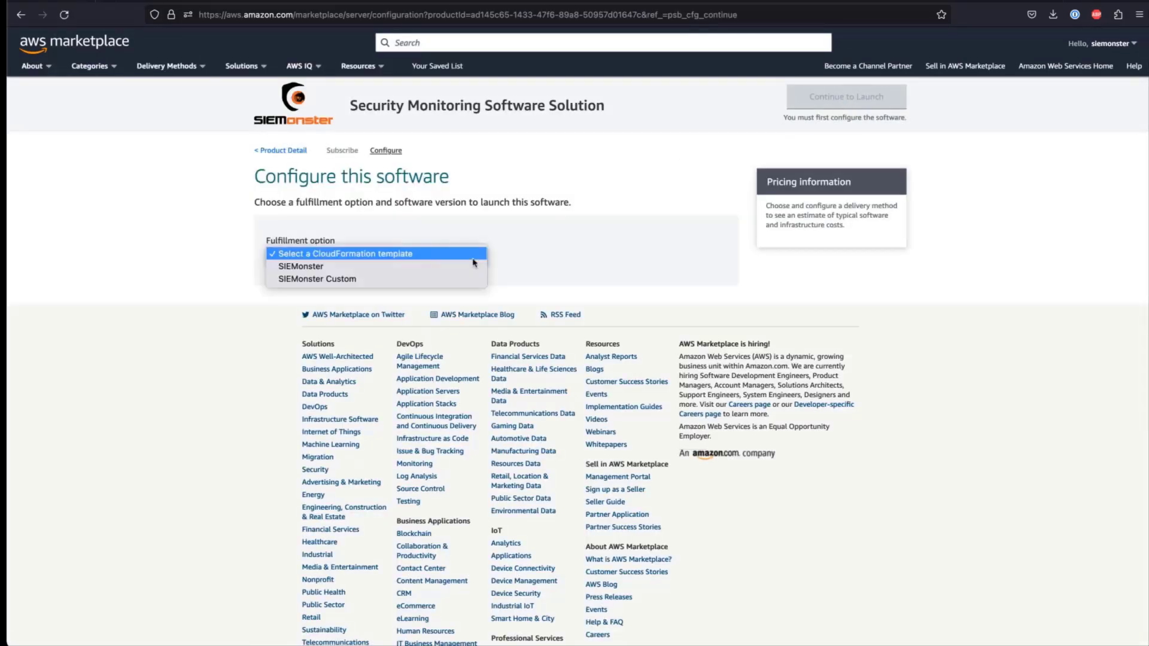
left_click(468, 267)
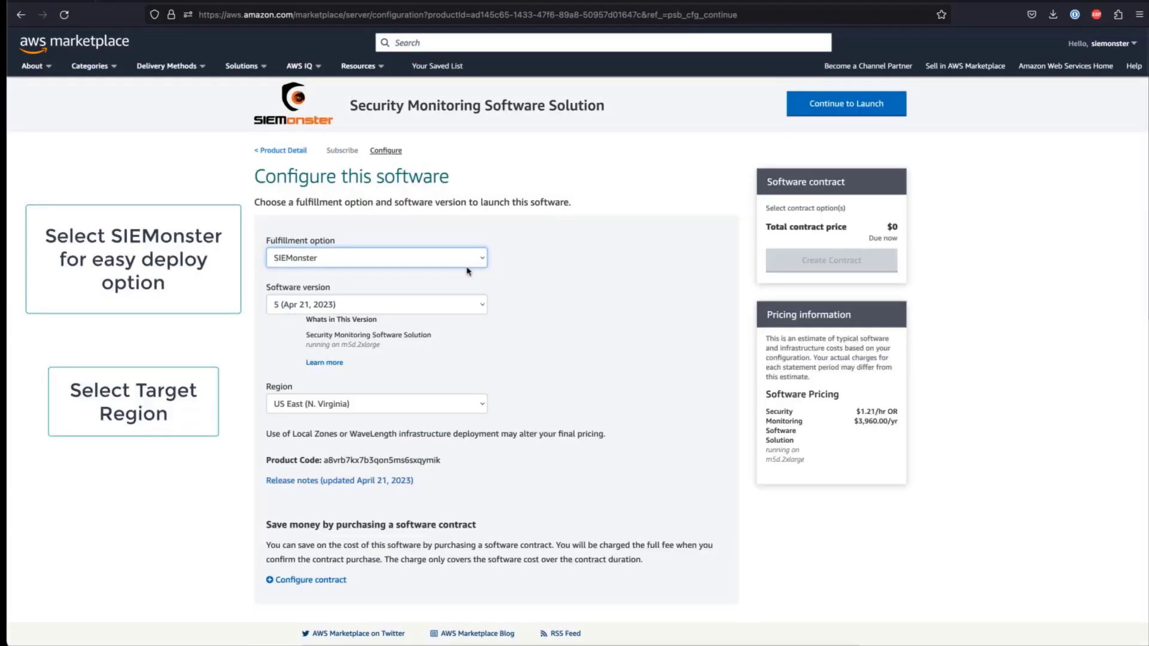
- Choose Launch CloudFormation as the action and launch the software
left_click(832, 112)
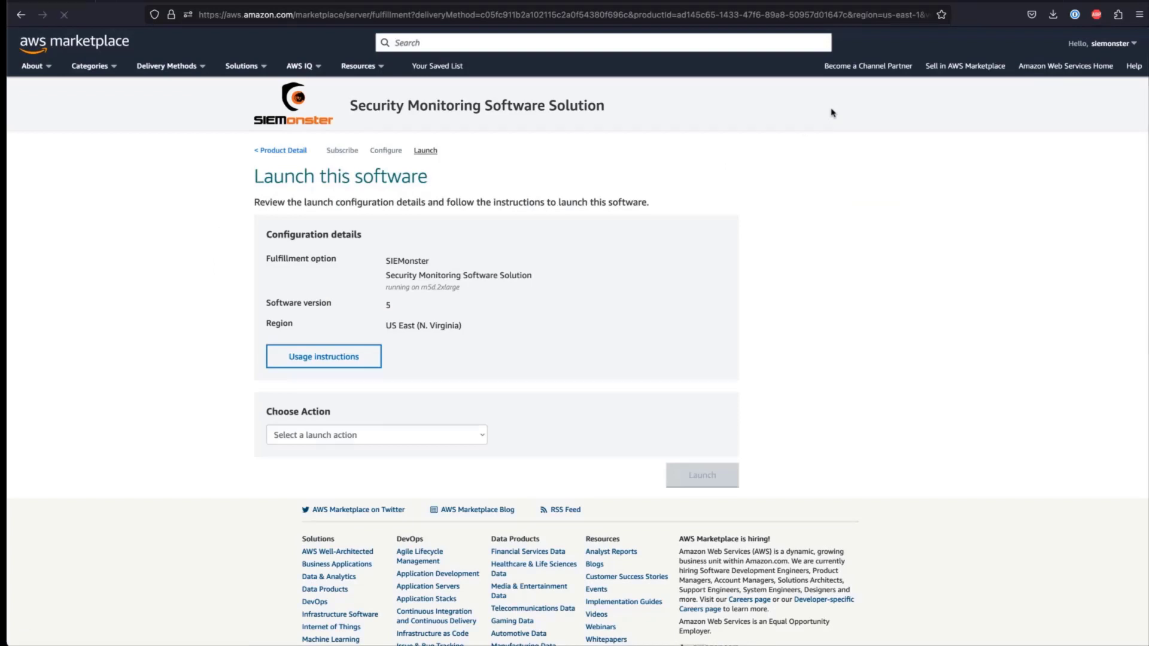
left_click(480, 437)
left_click(475, 444)
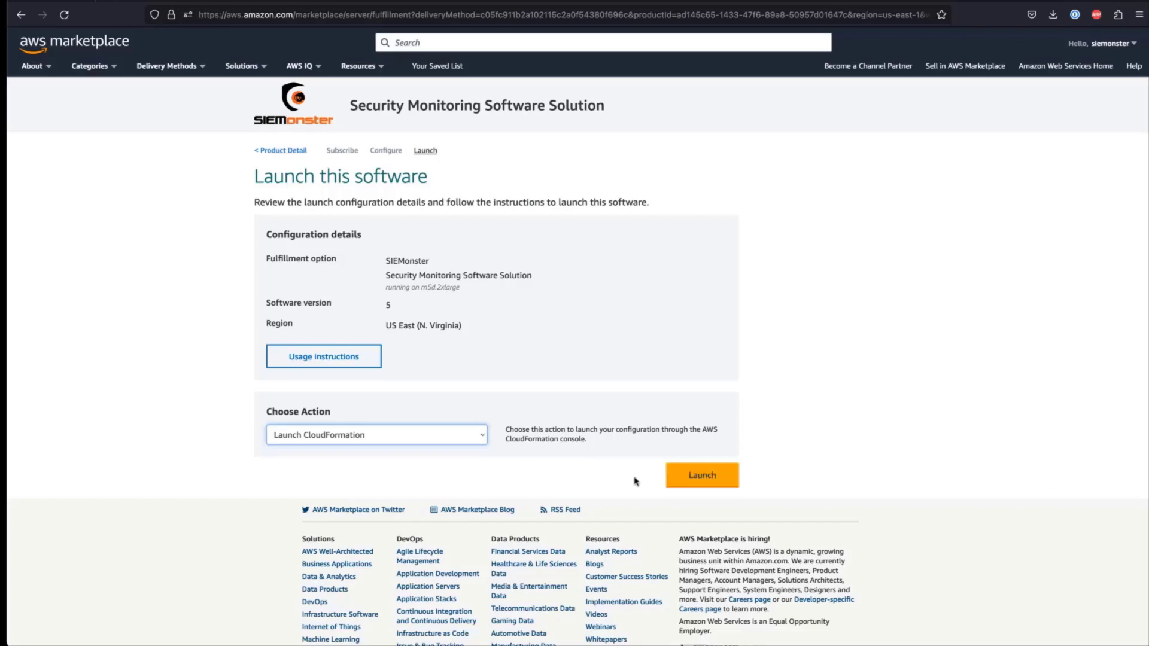
left_click(682, 482)
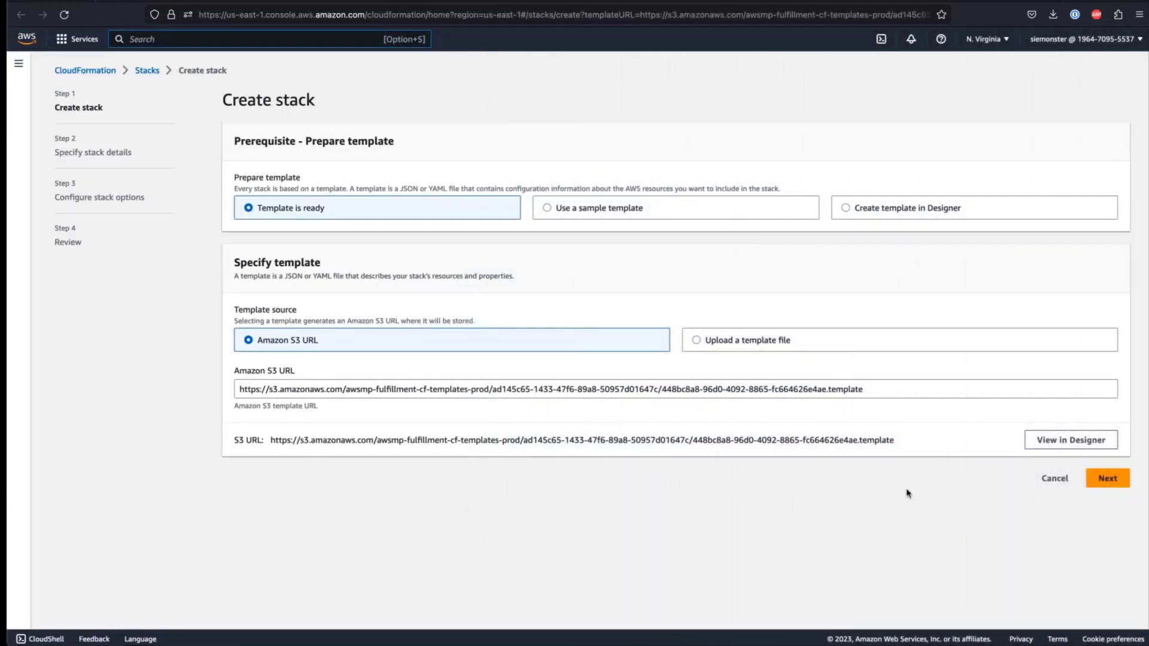
- Name the stack 'demo' and select the mysiem.click hosted zone
left_click(1120, 484)
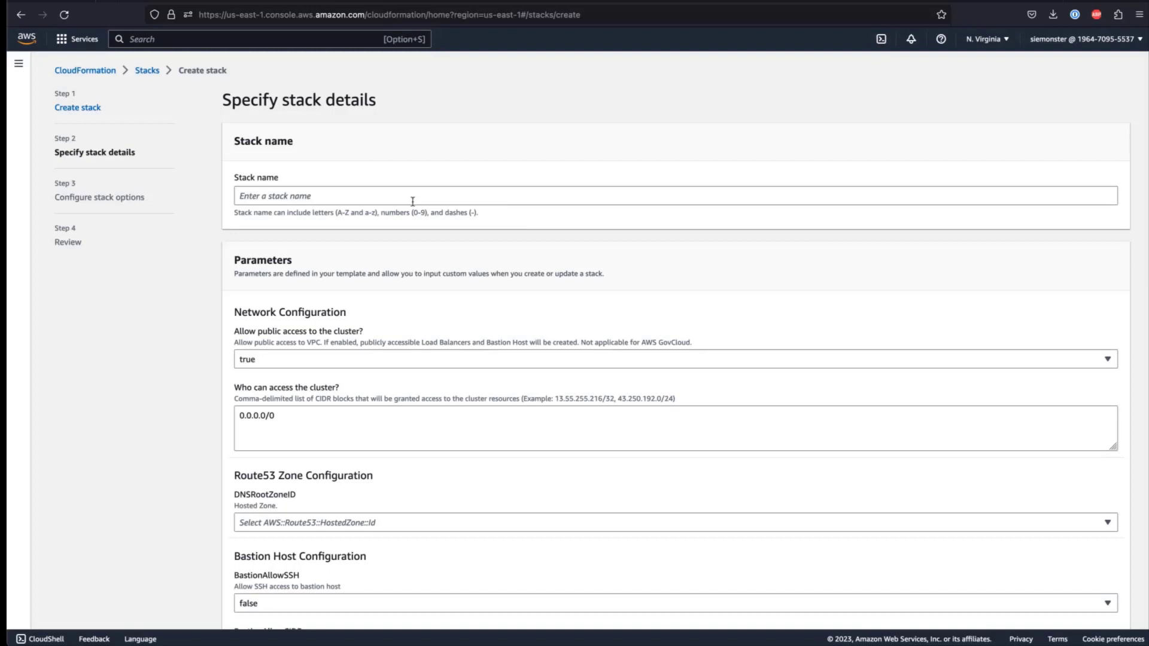
left_click(413, 201)
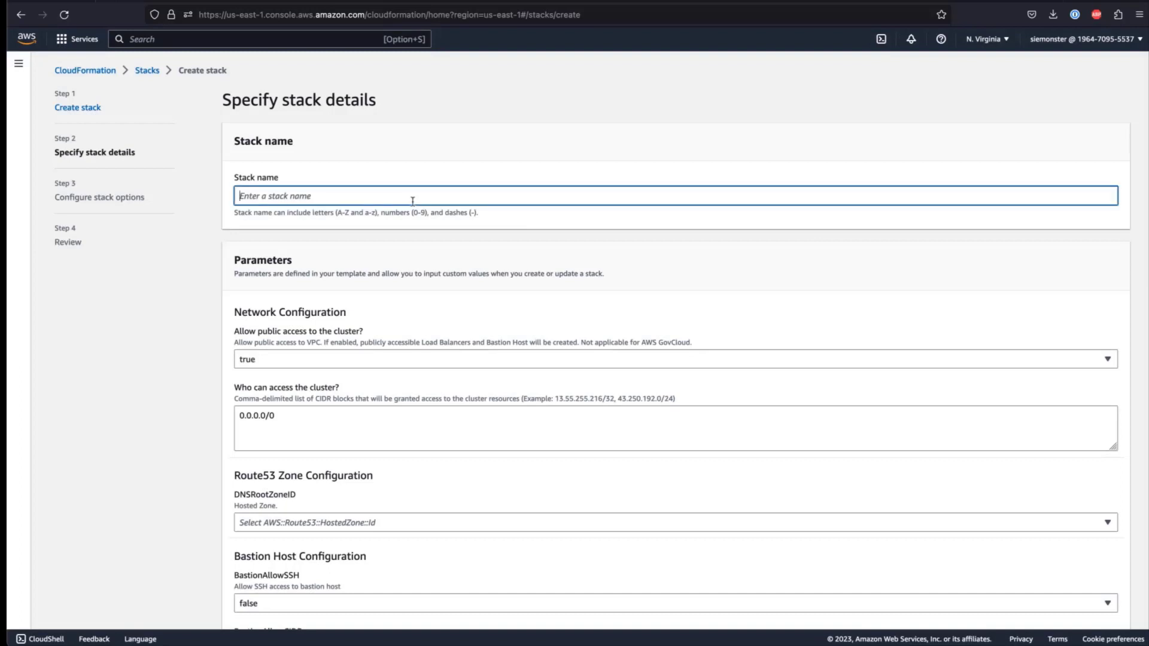
type("demo")
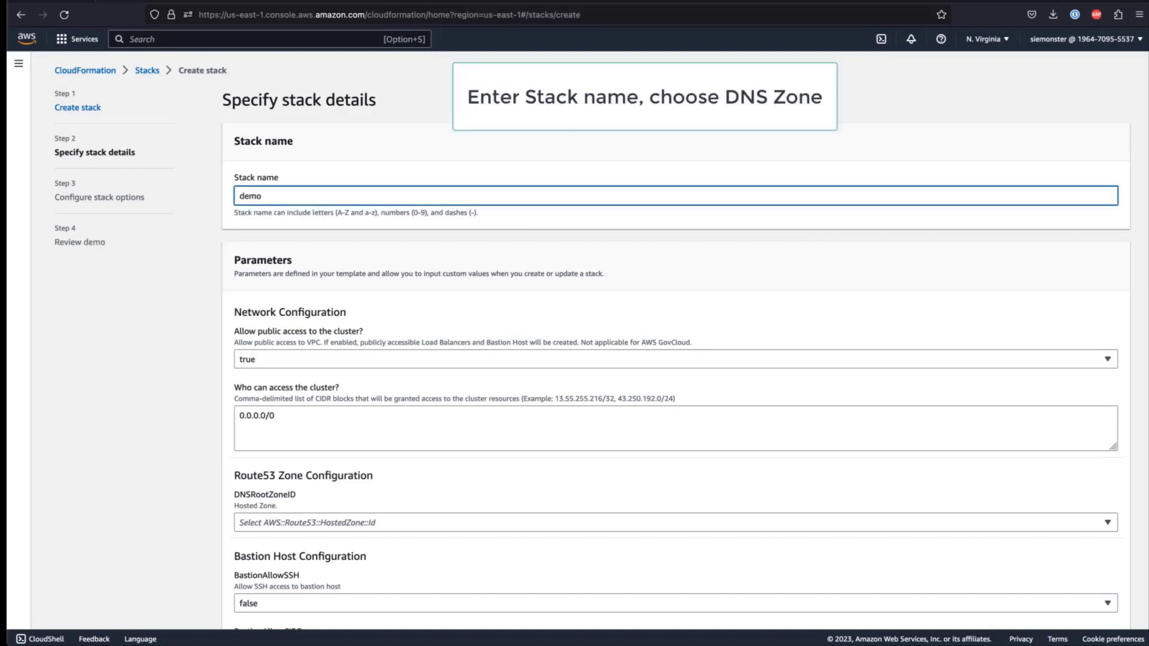
left_click(309, 524)
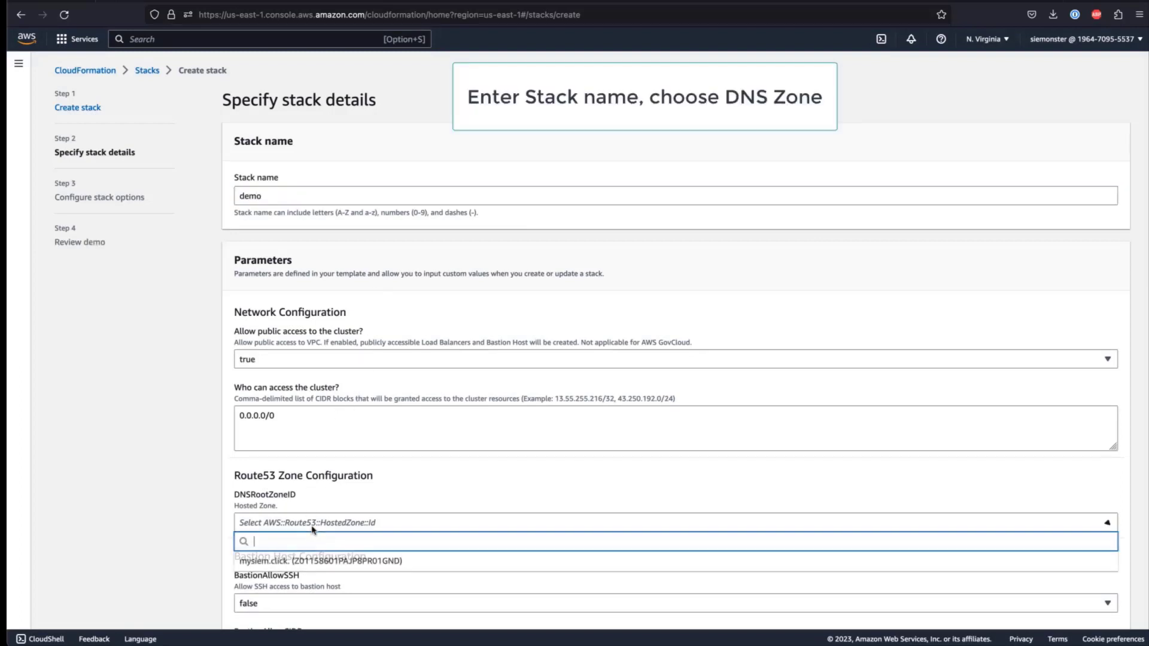
left_click(300, 561)
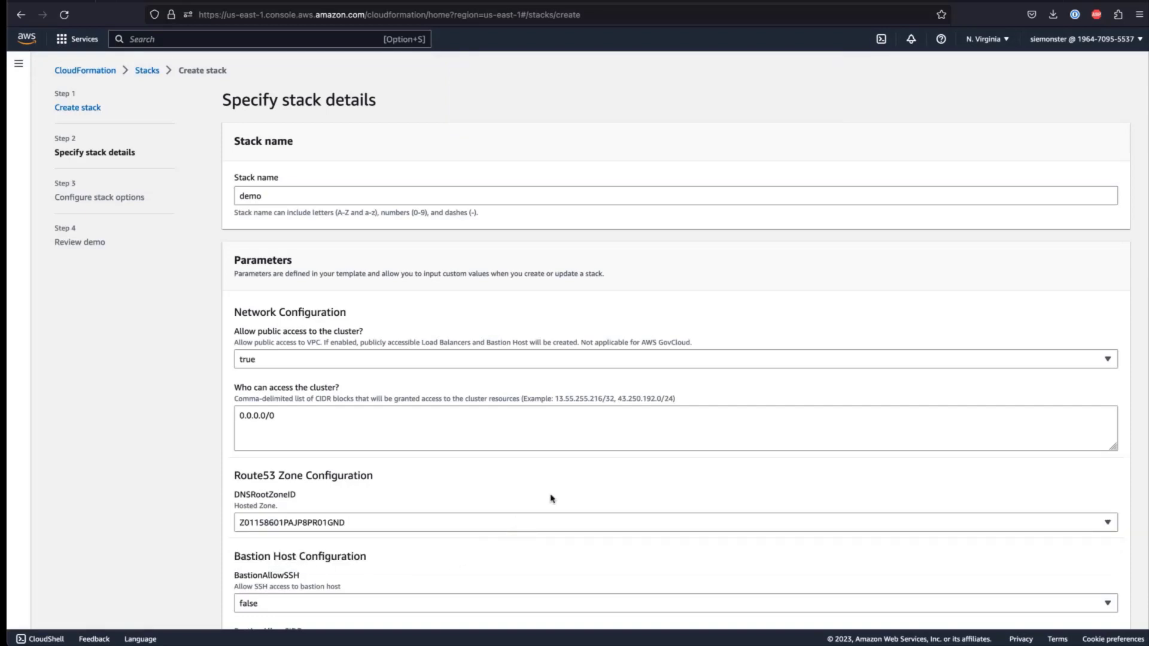
scroll(553, 491, "down", 5)
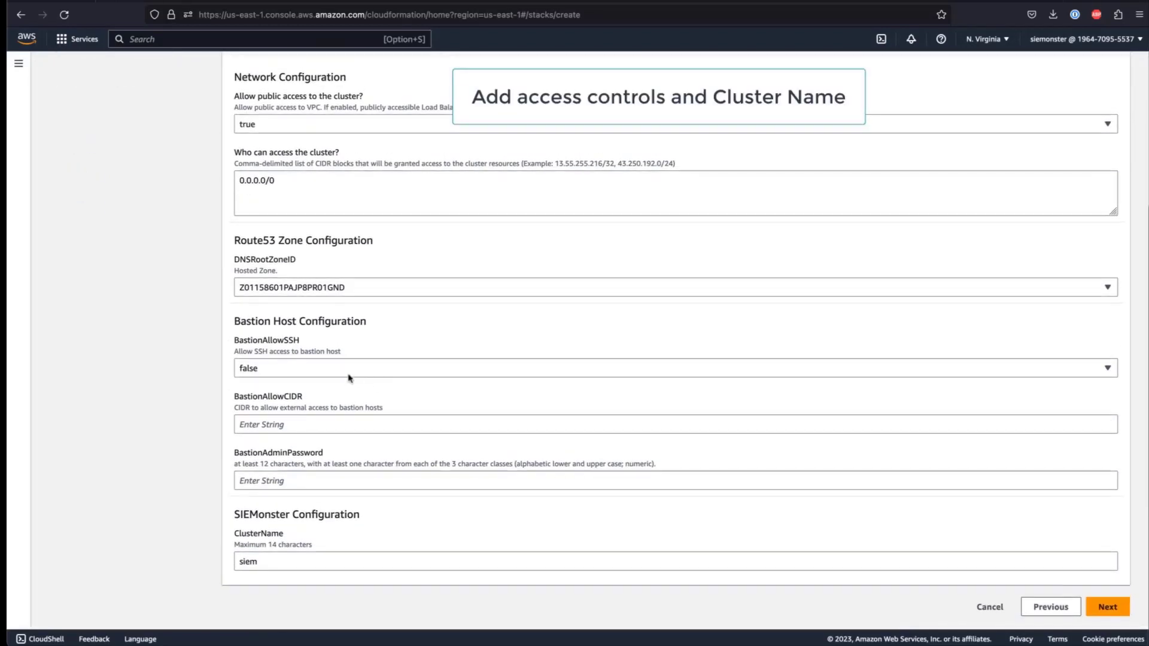
- Allow bastion SSH from 0.0.0.0/0, set the bastion admin password and ClusterName 'demo'
left_click(344, 371)
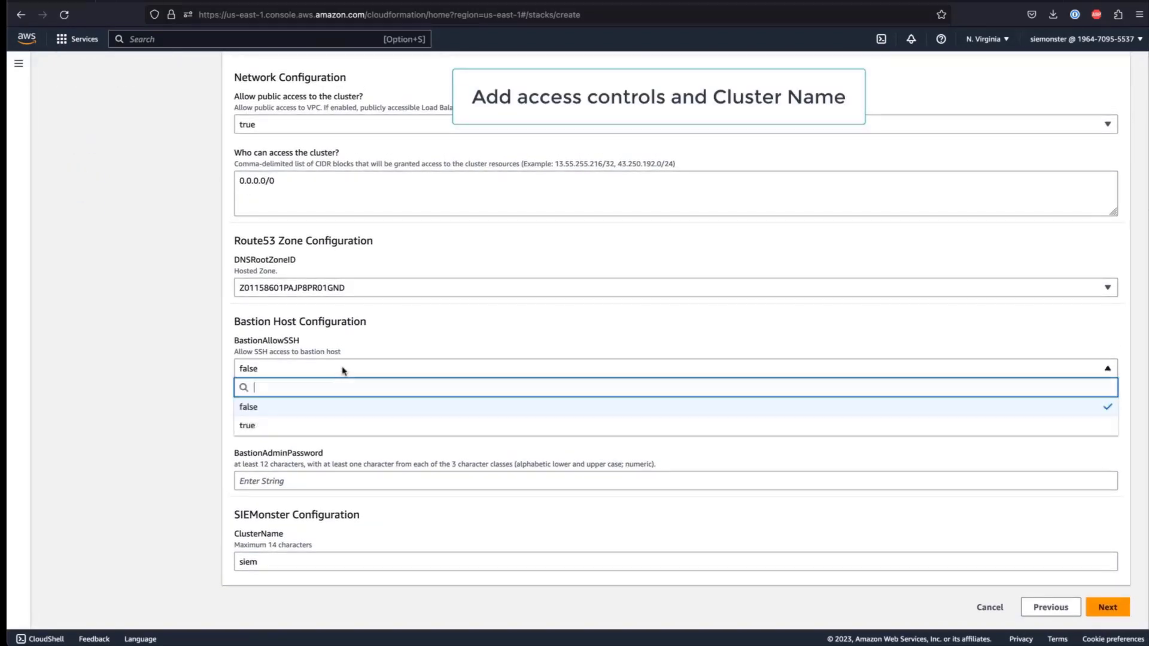
left_click(311, 422)
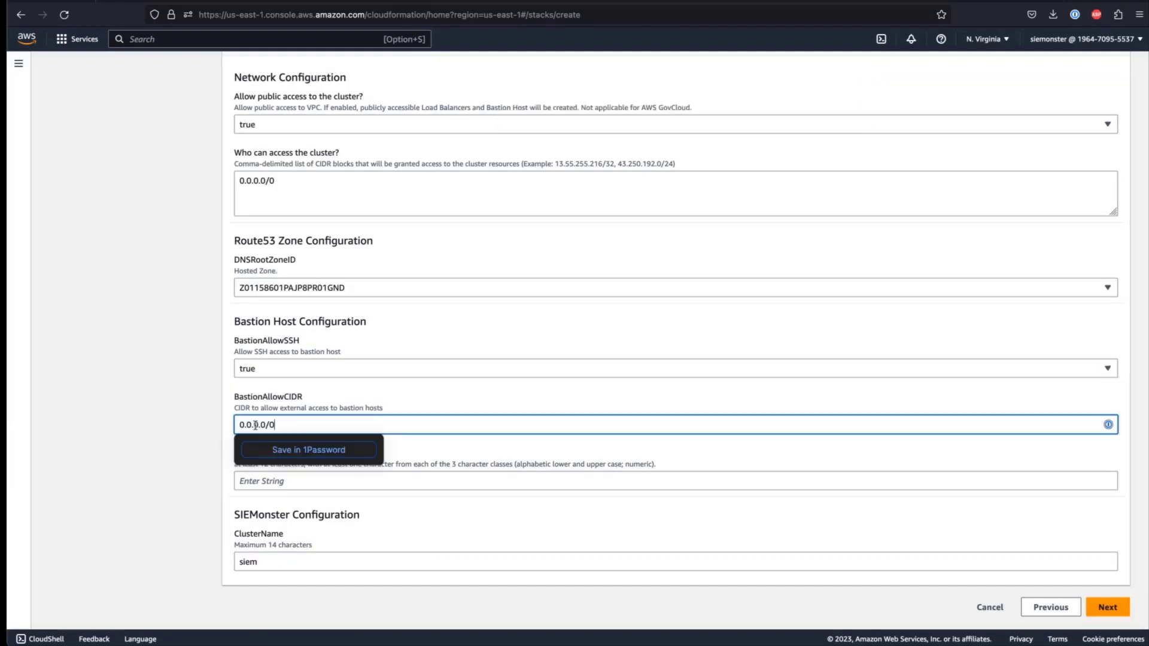
left_click(315, 425)
key("super+v")
left_click(308, 480)
type("***")
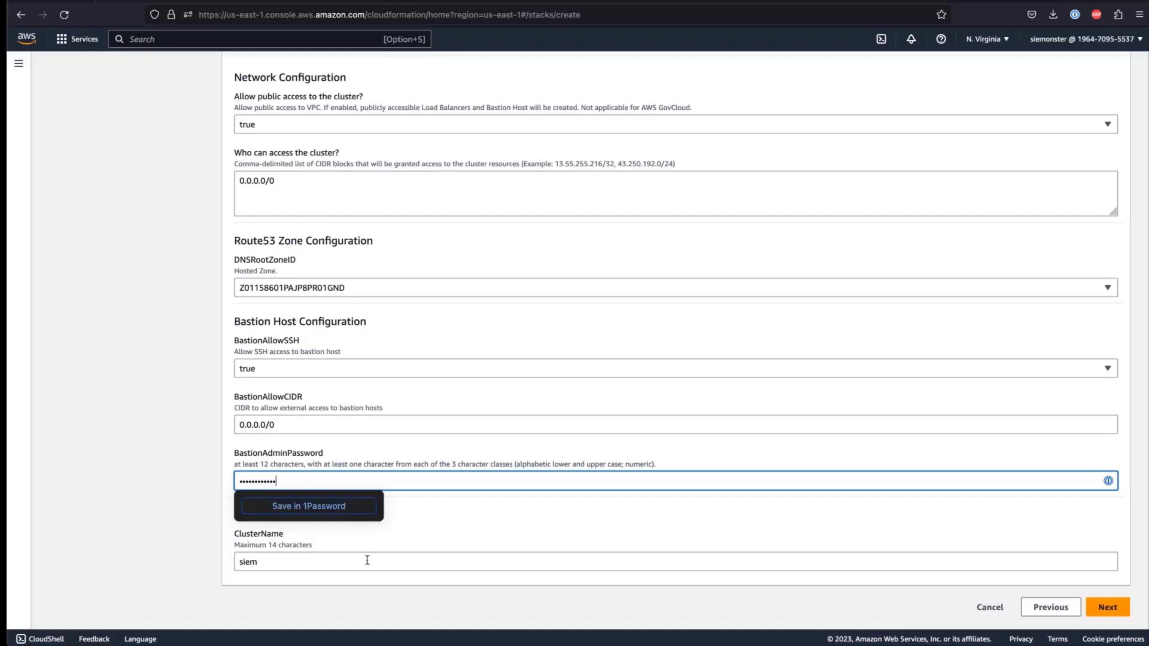
key("Tab")
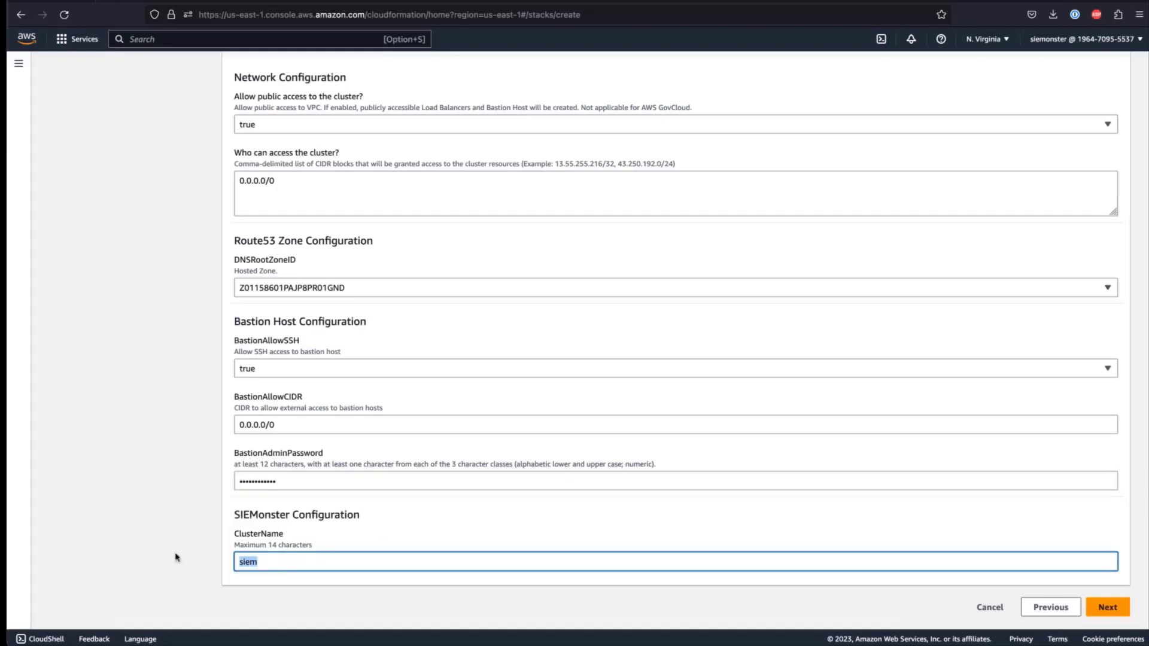
type("demo")
left_click(1119, 610)
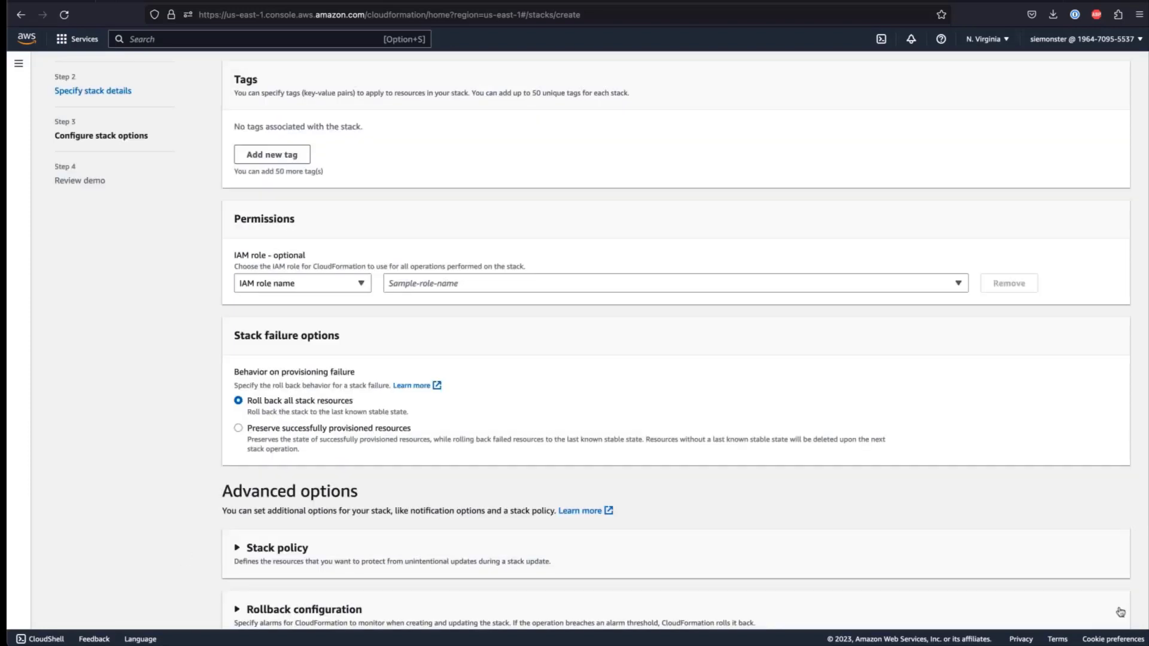
- Keep default stack options, tick the three IAM and CAPABILITY_AUTO_EXPAND acknowledgements, and submit
scroll(957, 489, "down", 3)
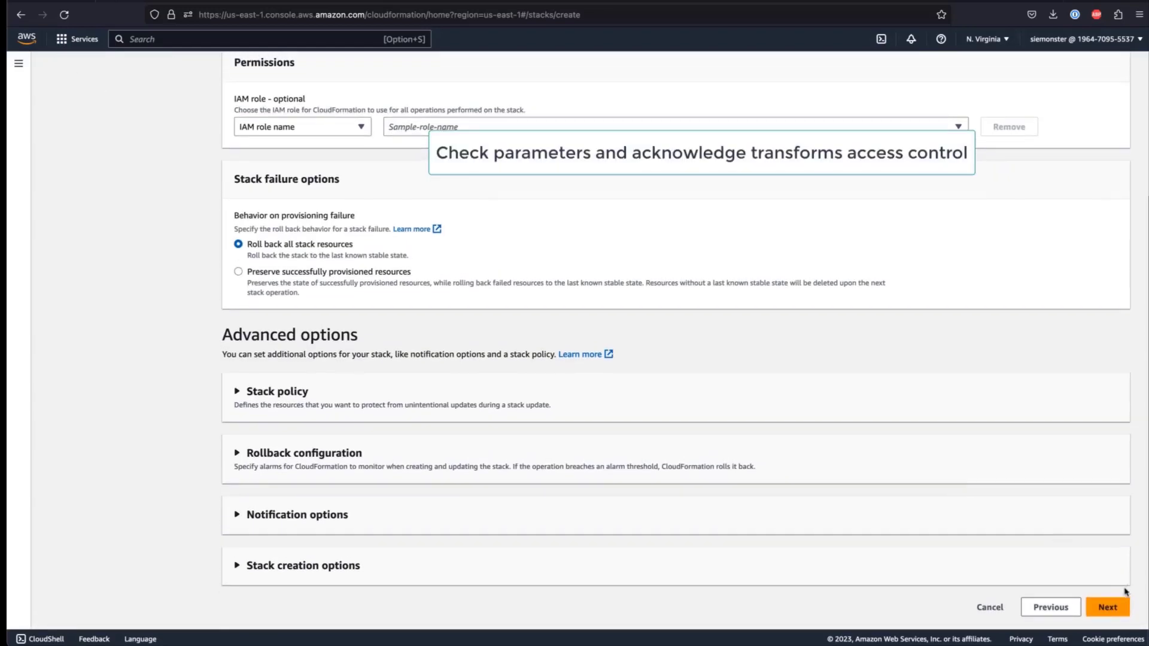
left_click(1108, 605)
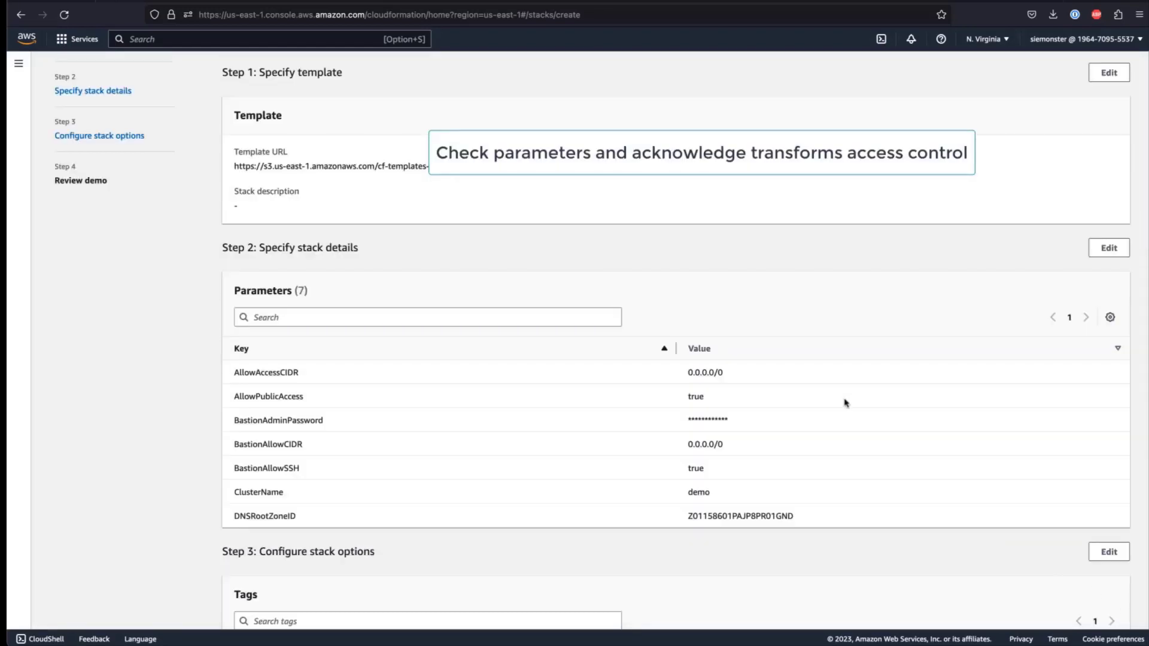
scroll(843, 400, "down", 15)
scroll(847, 408, "down", 3)
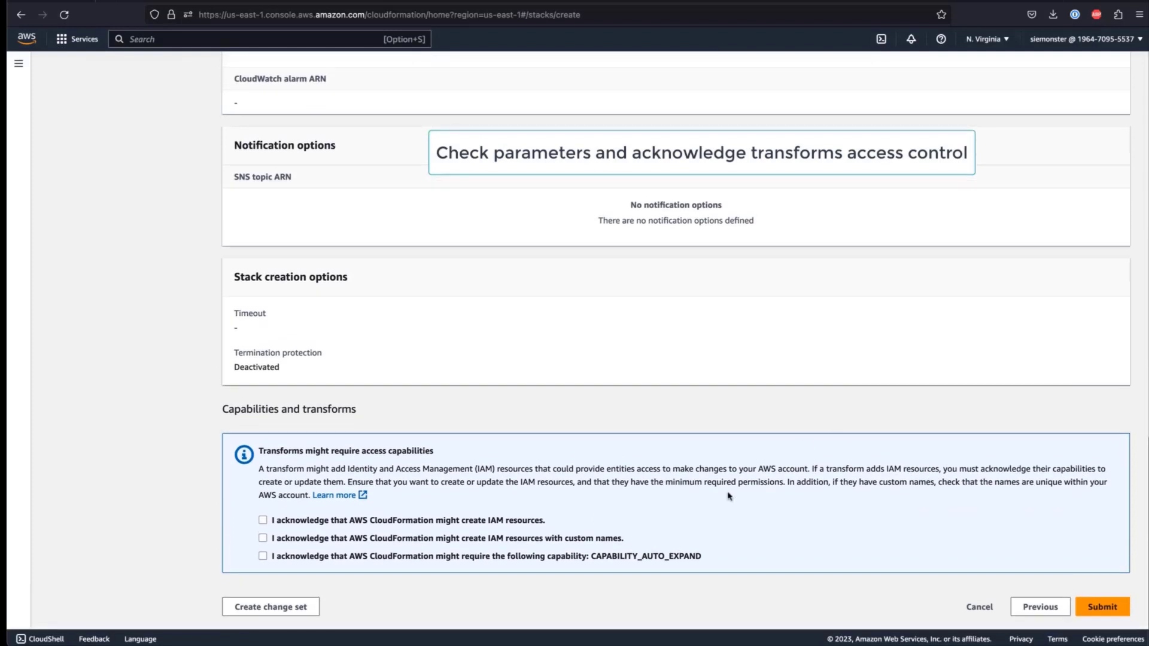
left_click(311, 522)
left_click(307, 539)
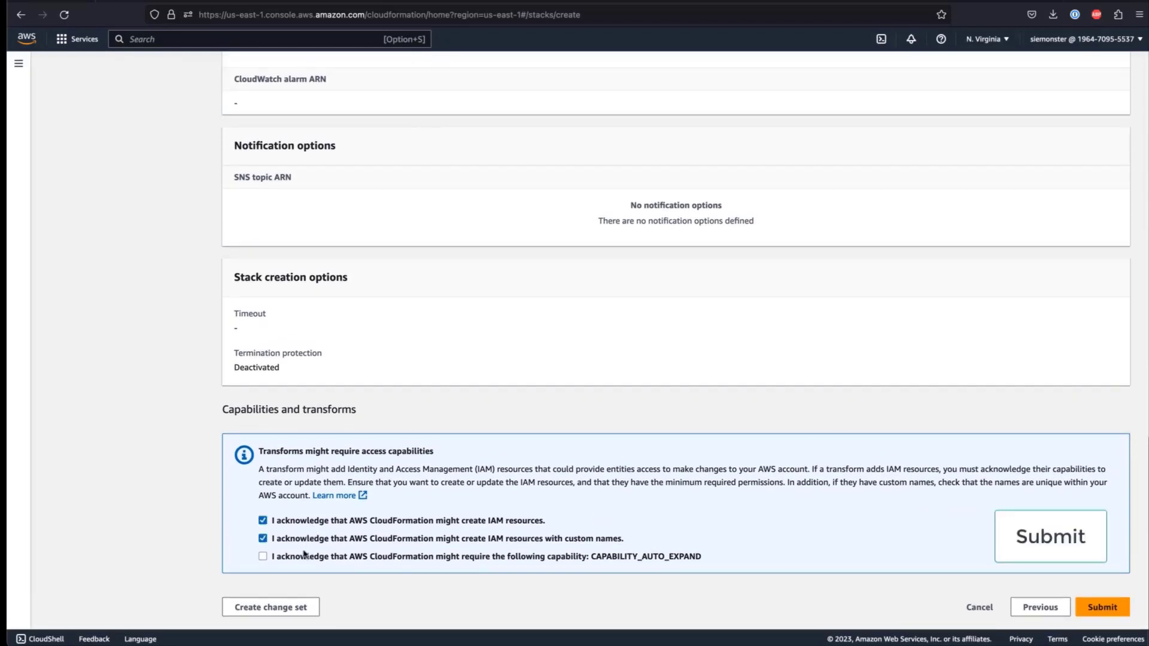
left_click(303, 557)
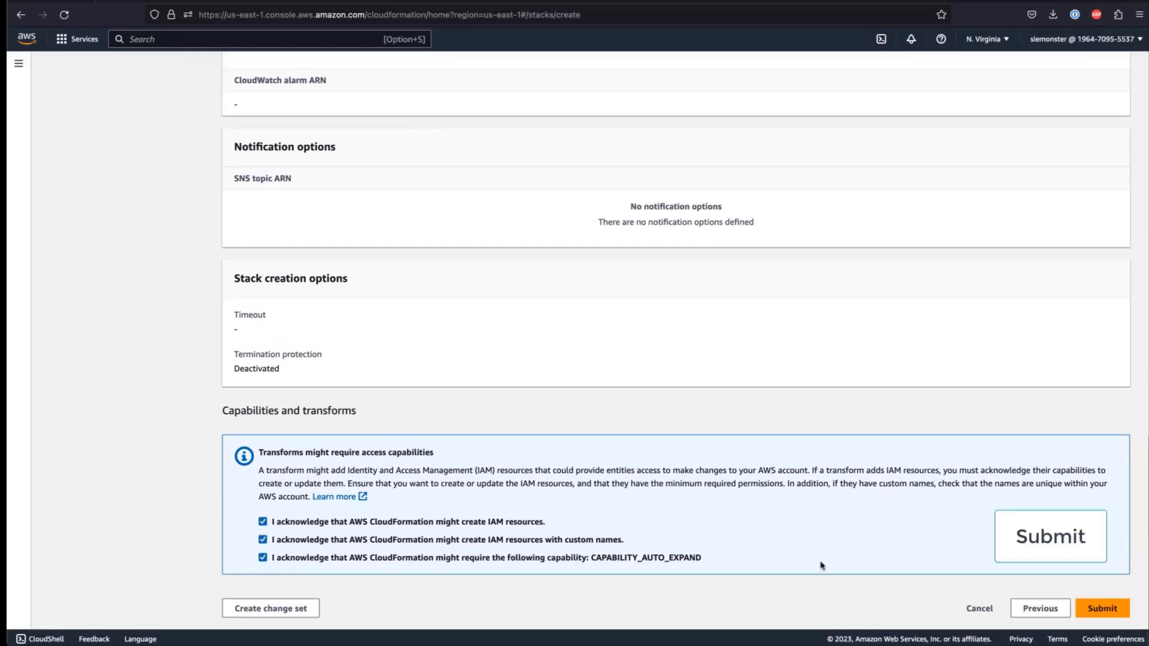
left_click(1093, 609)
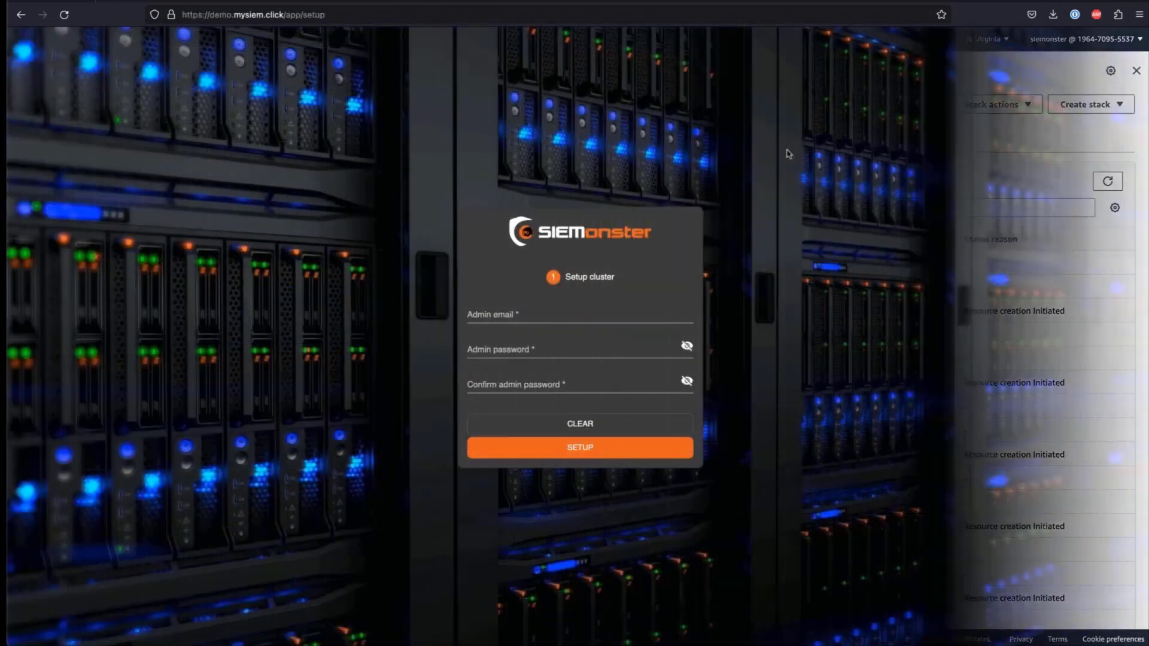
- Enter the admin email, password and password confirmation, then run the cluster SETUP
left_click(525, 318)
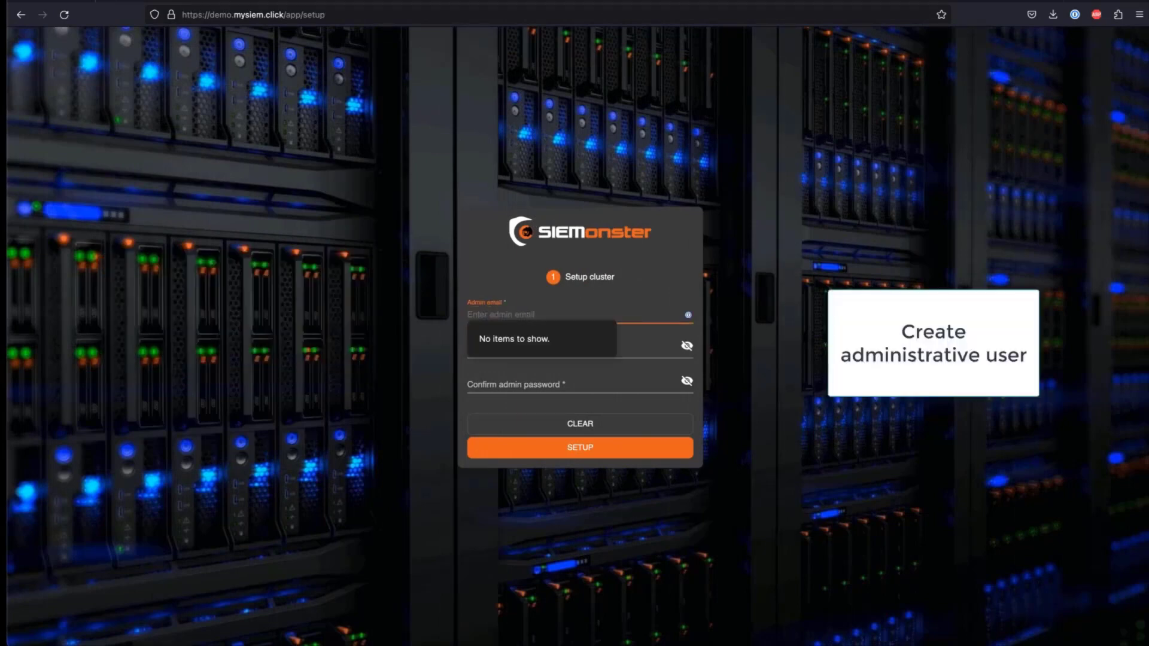
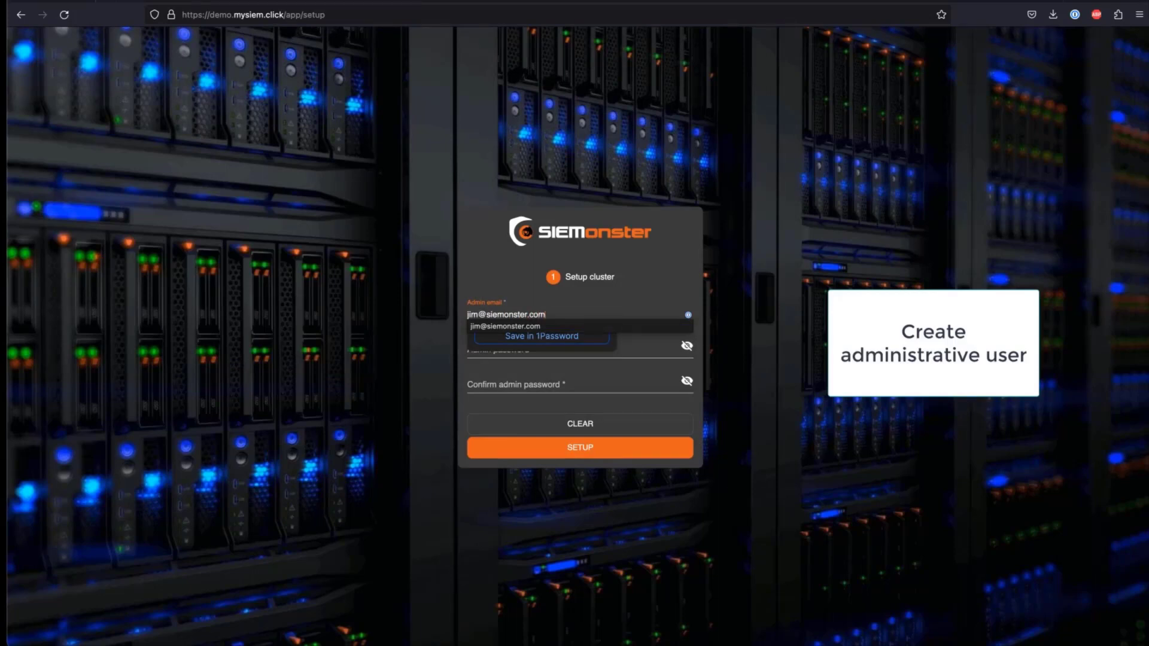
key("Tab")
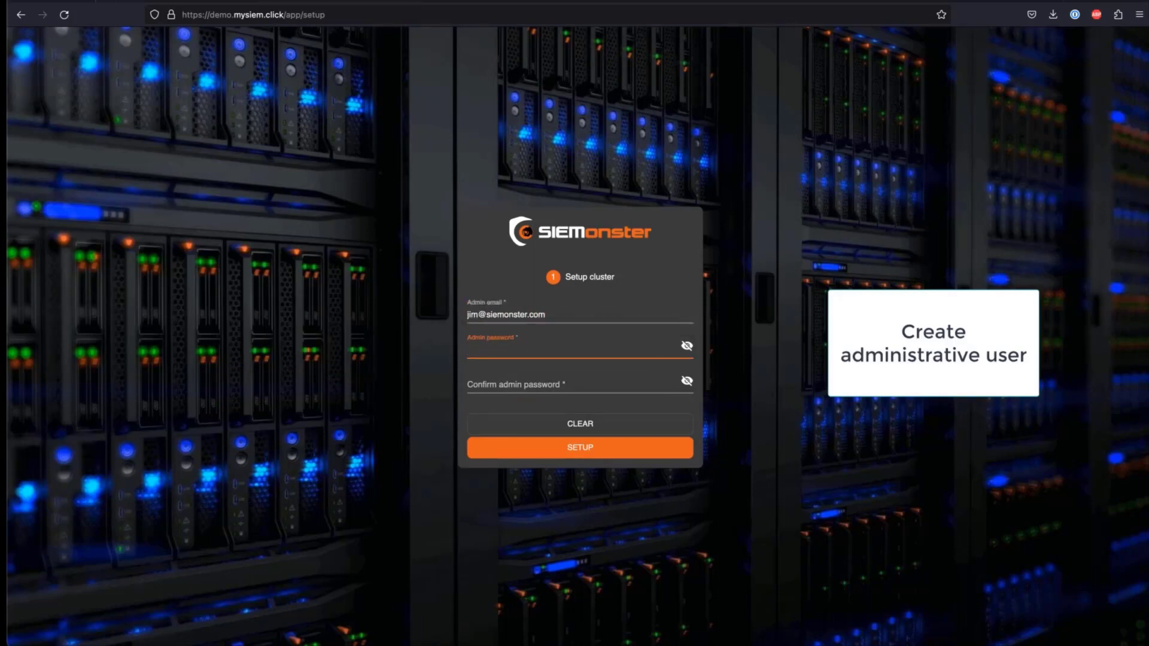
type("•••••")
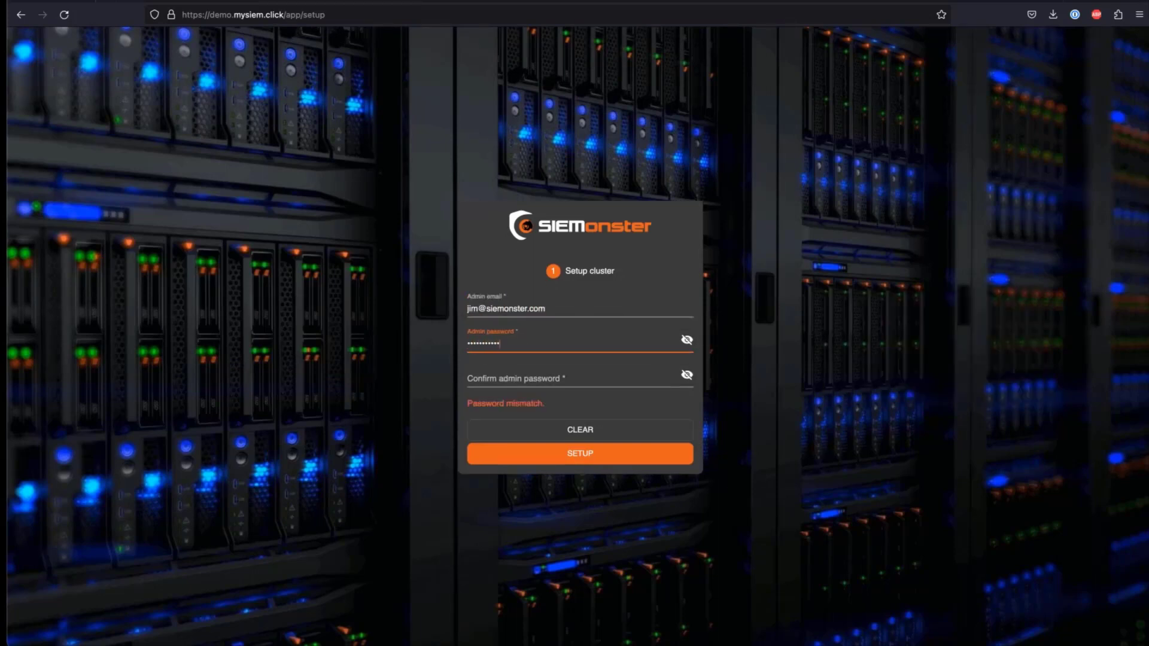
left_click(468, 378)
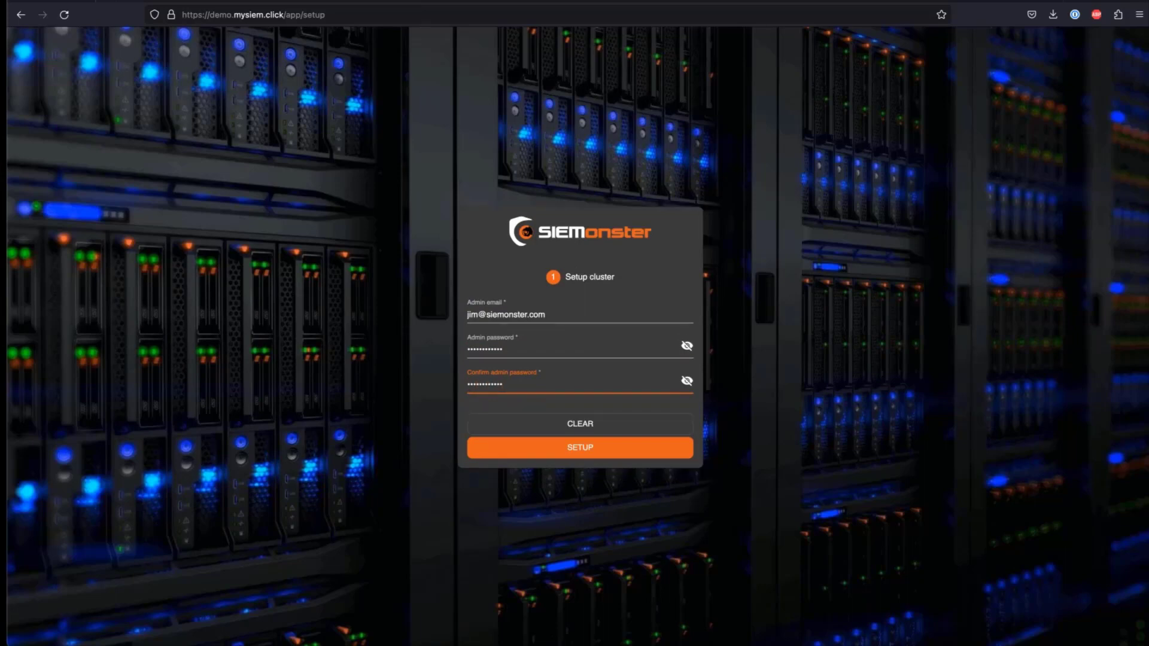
type("•")
left_click(581, 456)
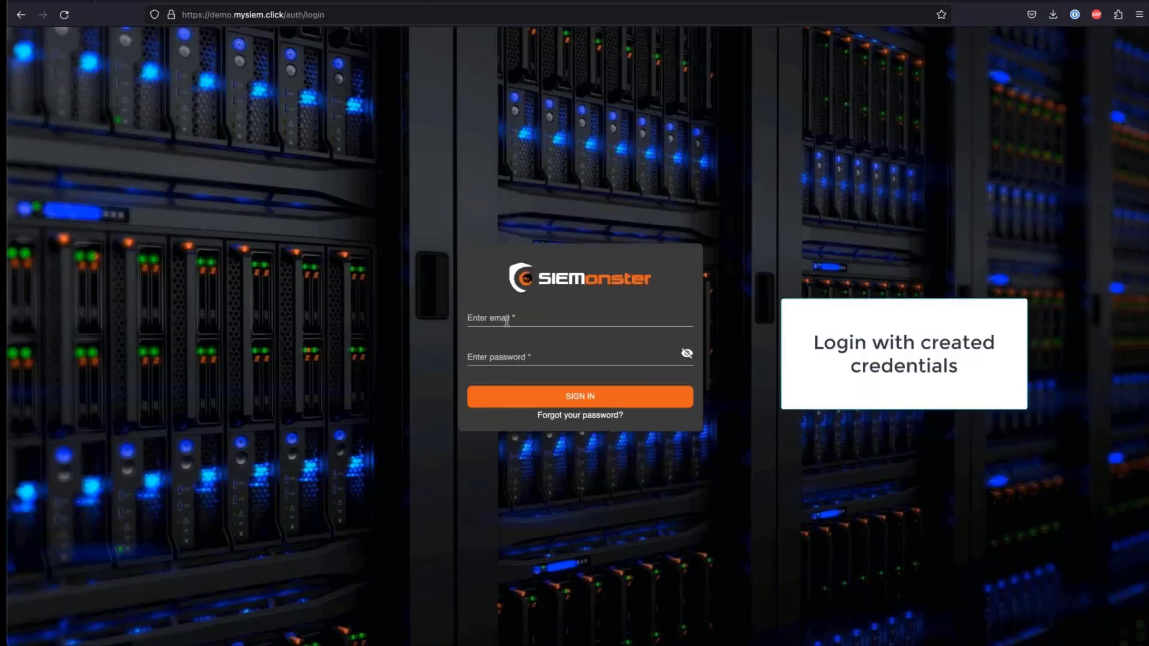
- Sign in to SIEMonster with the new admin email and password
left_click(510, 320)
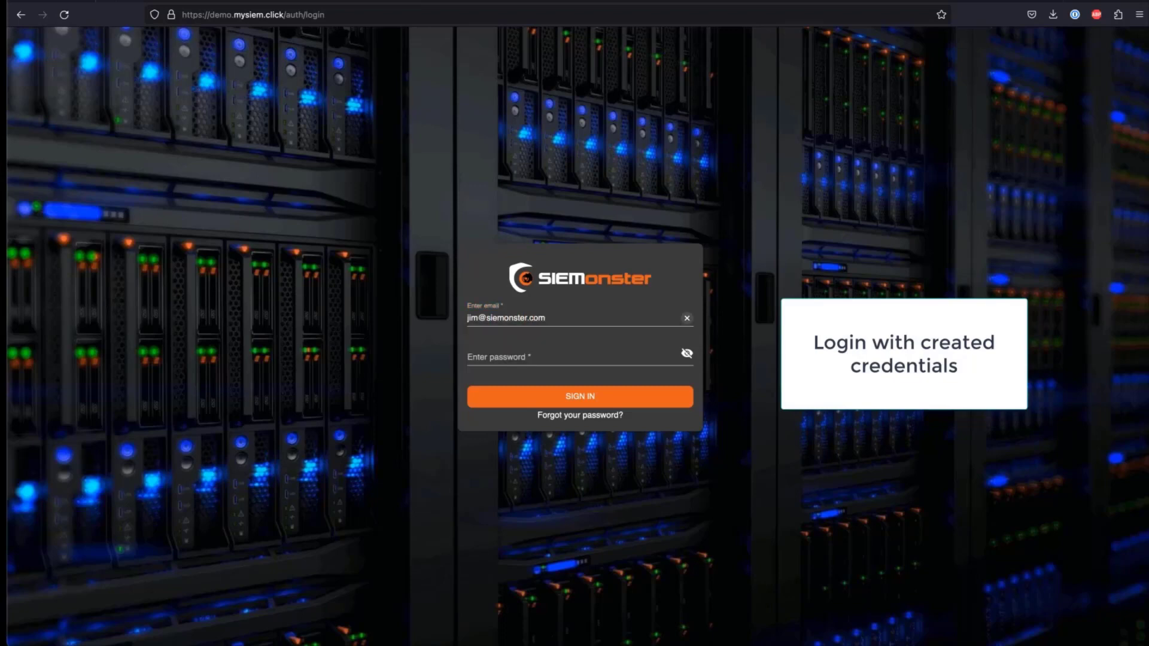
left_click(510, 357)
type("••••••••")
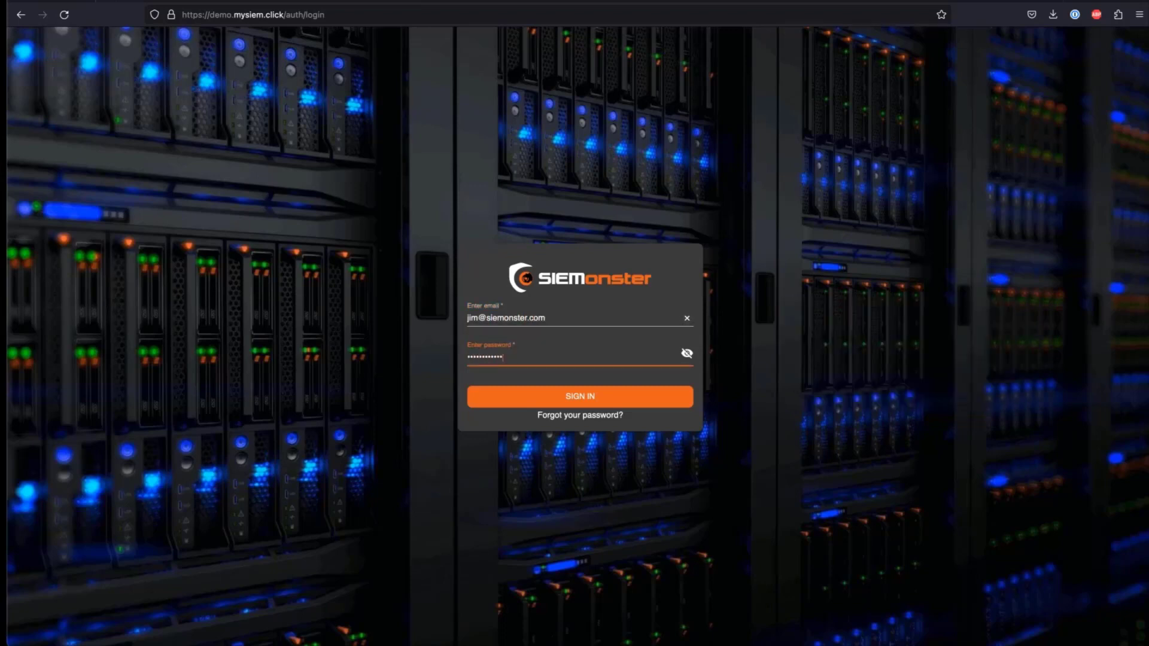
left_click(557, 399)
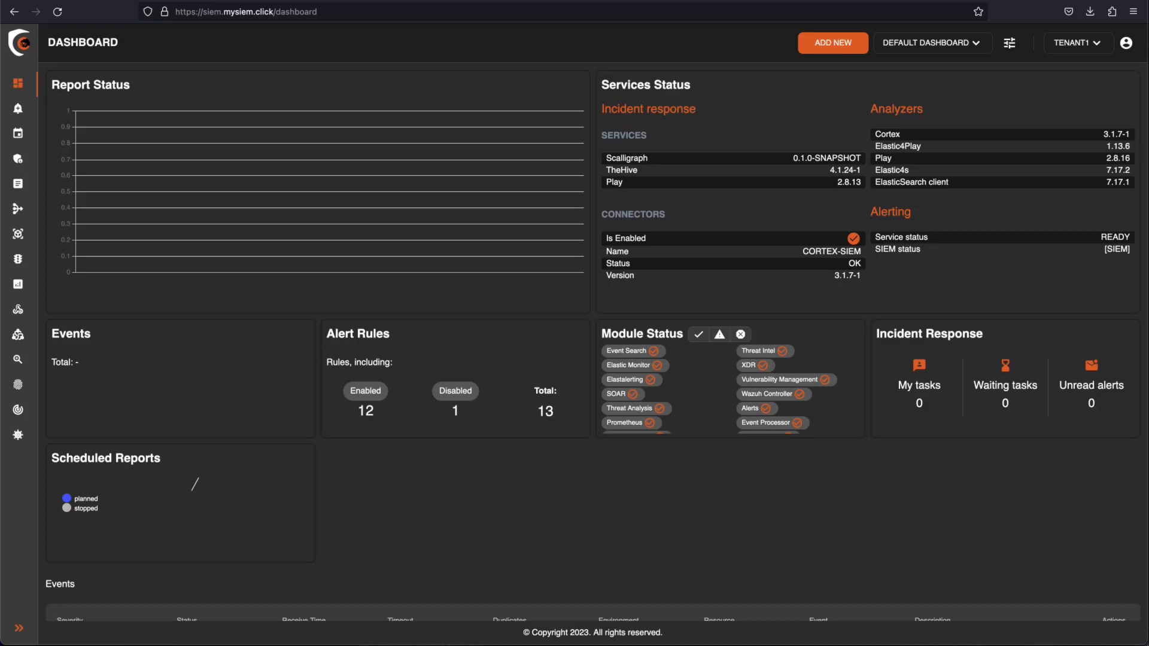
- In the admin panel's Tenants list, add a new tenant named demo
left_click(20, 160)
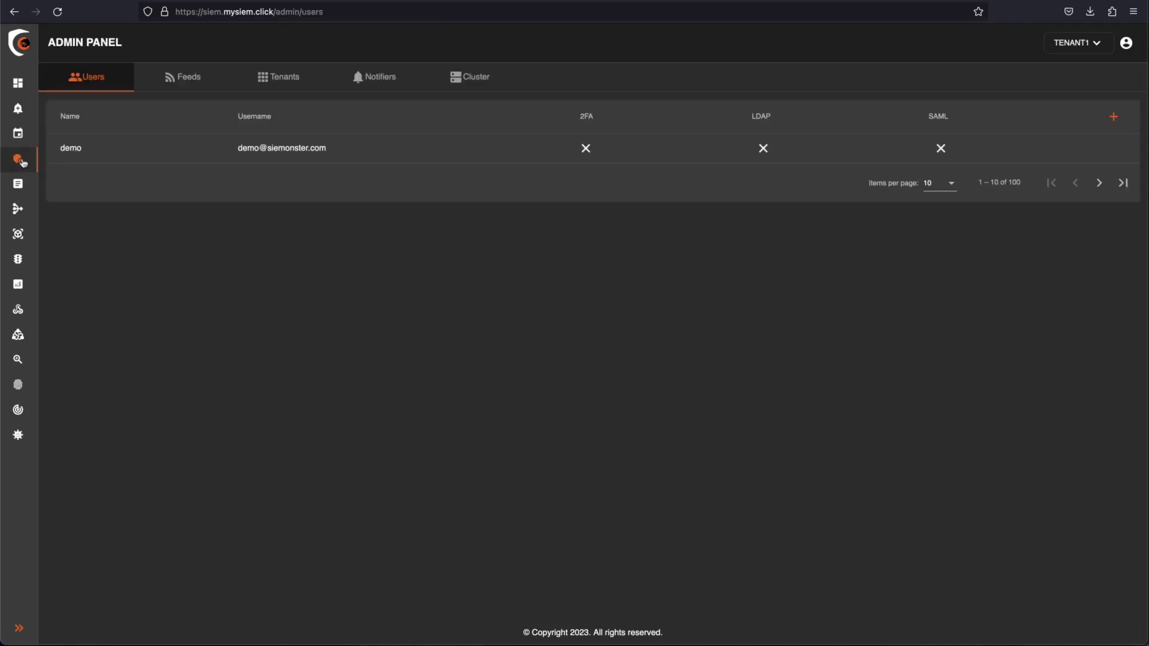
left_click(290, 84)
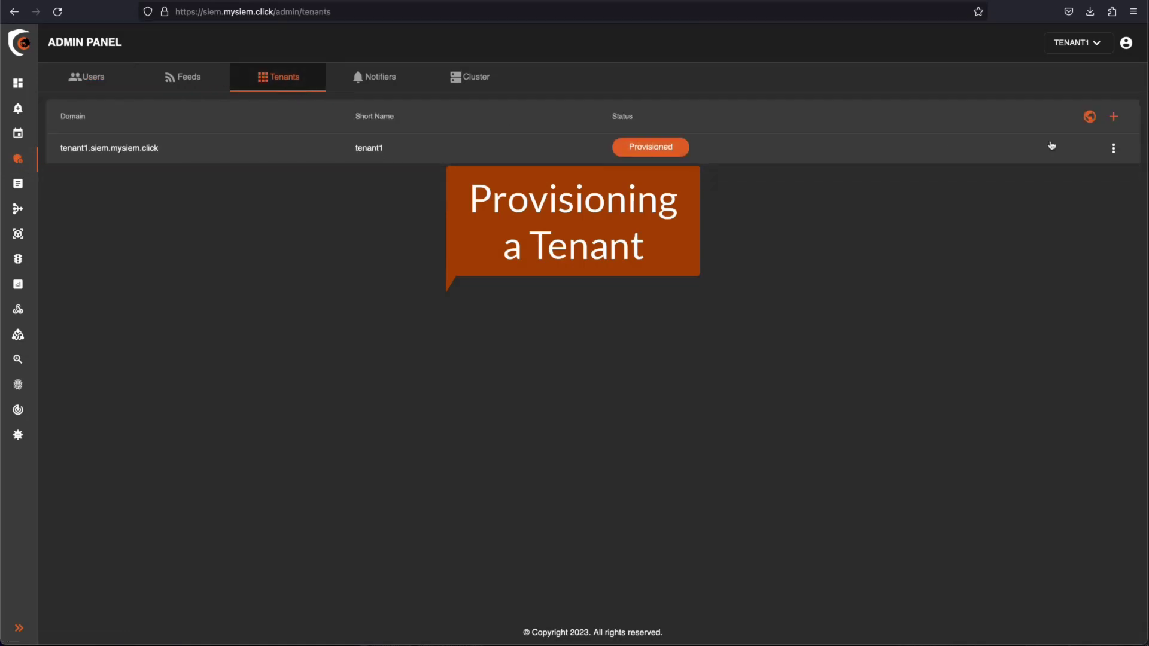
left_click(1114, 118)
left_click(569, 328)
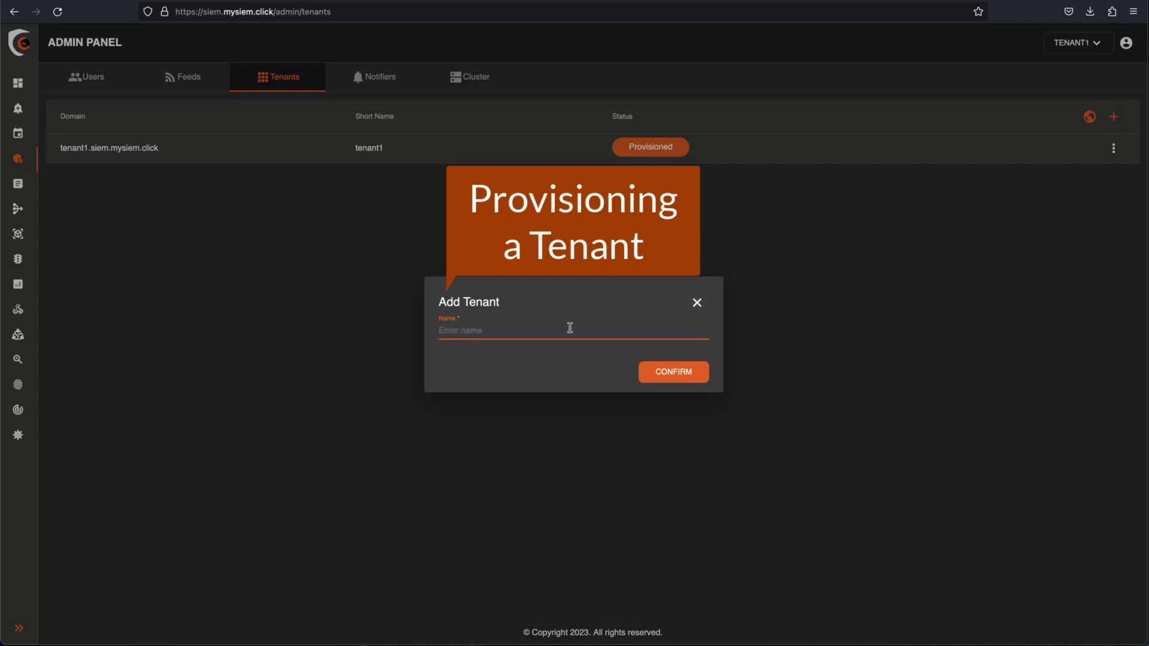
type("demo")
left_click(655, 376)
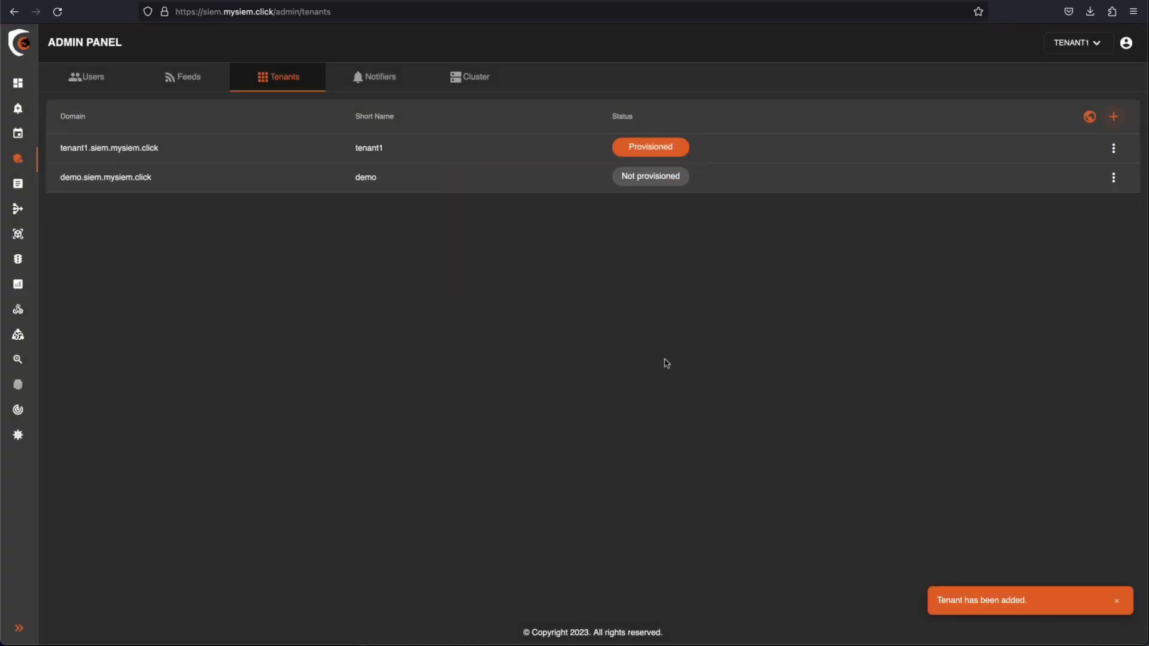
- Provision the demo tenant into the cluster and confirm the deployment
left_click(1113, 177)
mouse_move(1096, 347)
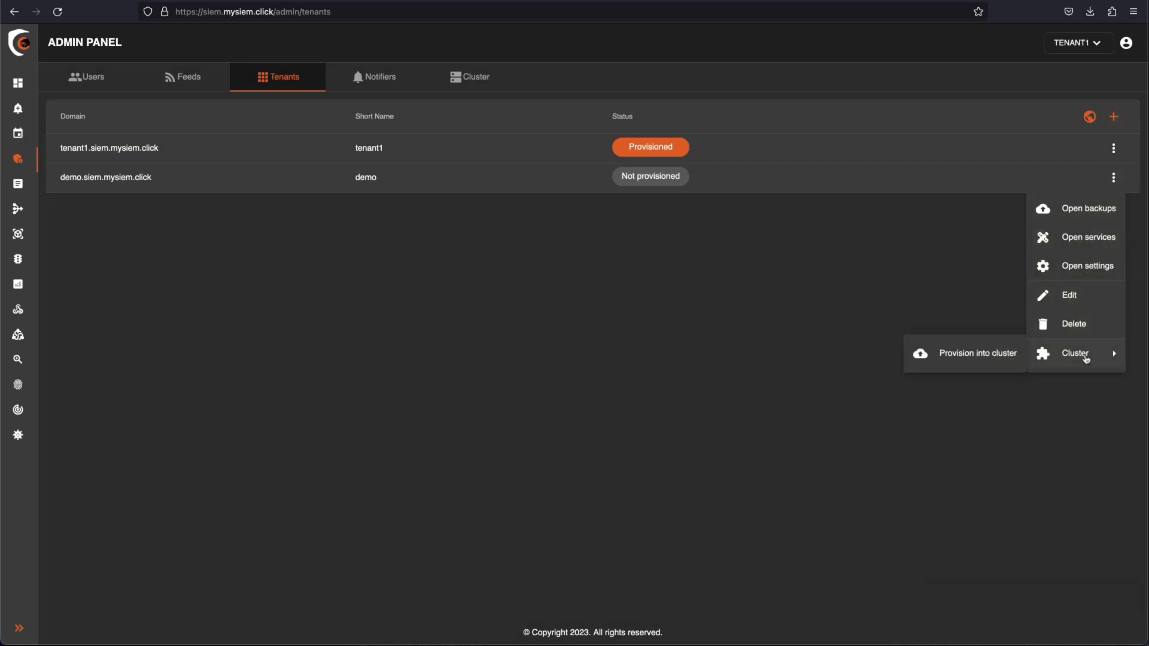
left_click(993, 354)
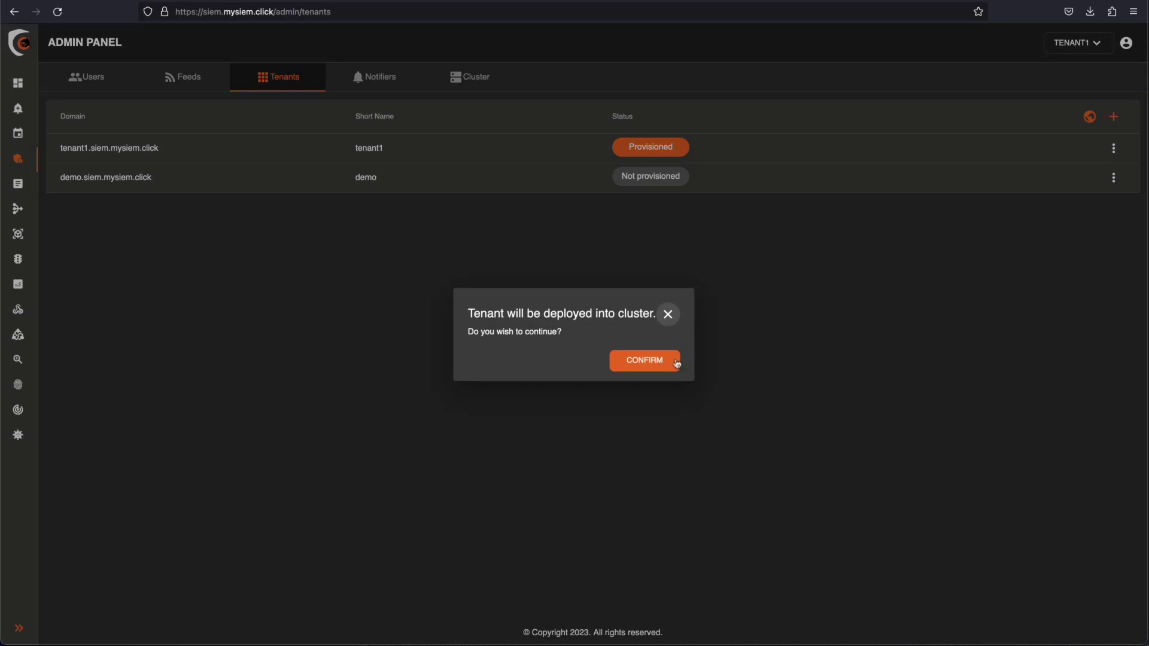
left_click(645, 362)
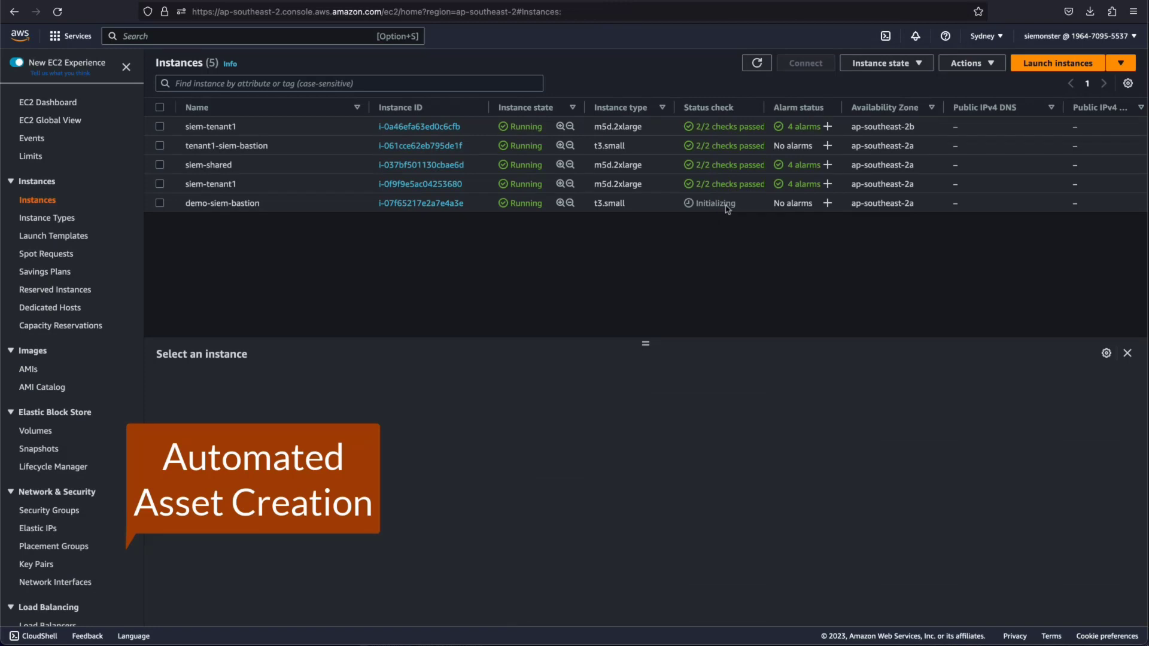
- Refresh the EC2 instances list, then open the siem-demo-es OpenSearch domain's details
left_click(751, 66)
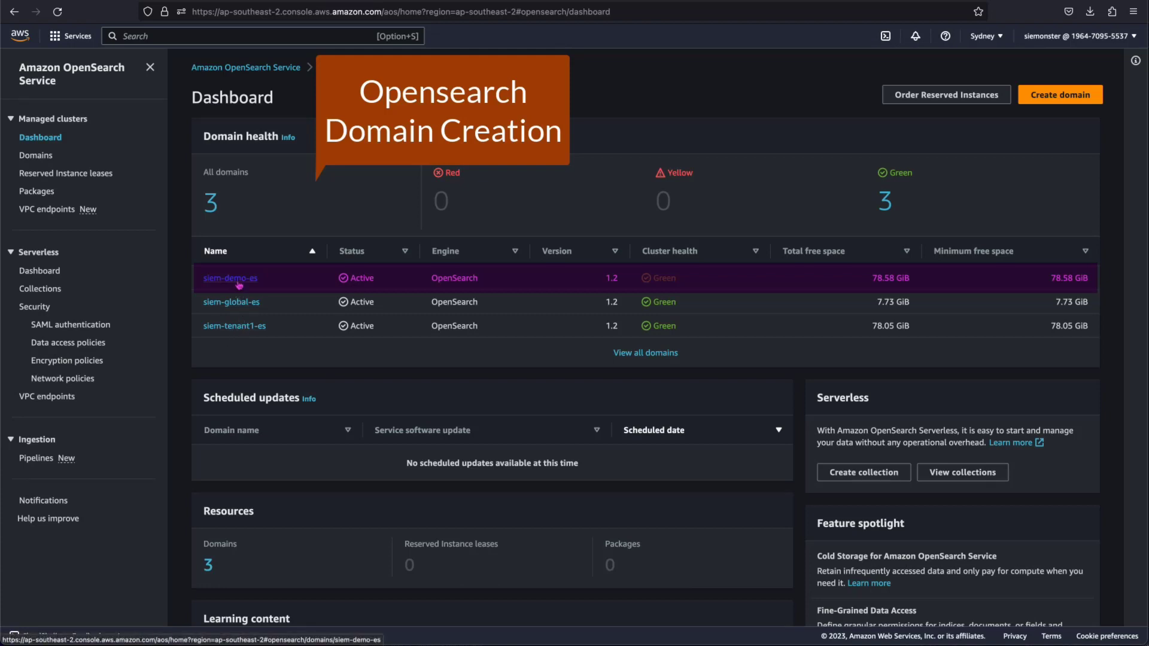
left_click(238, 284)
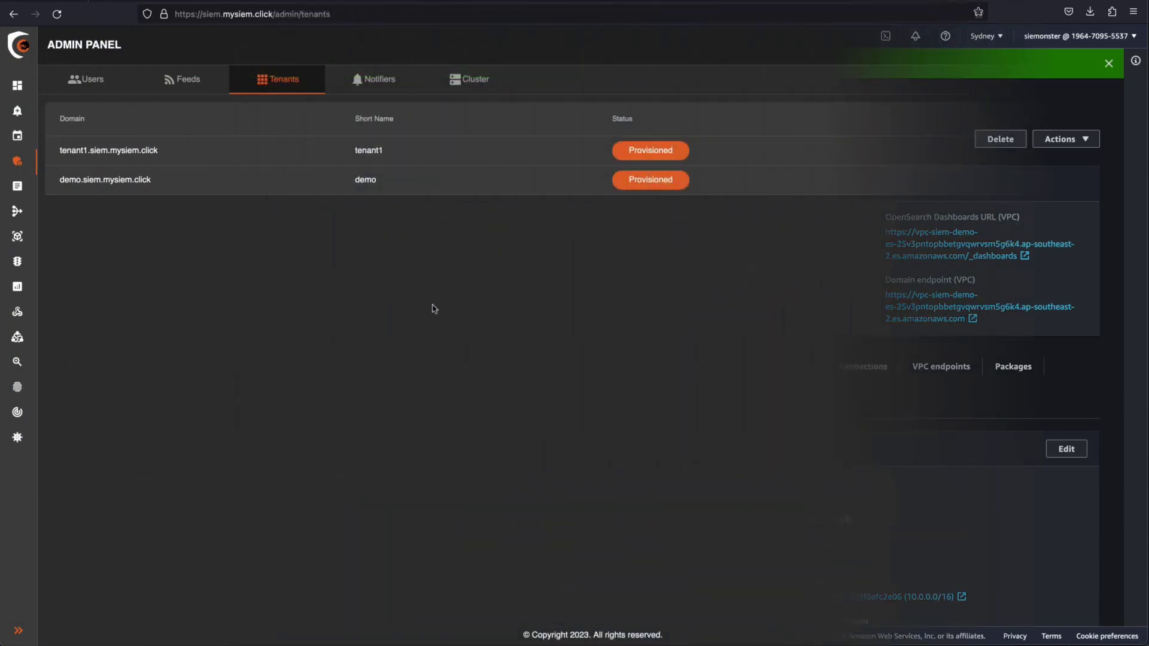
- Add a demo admin user with its e-mail address and password, then open its details
left_click(85, 80)
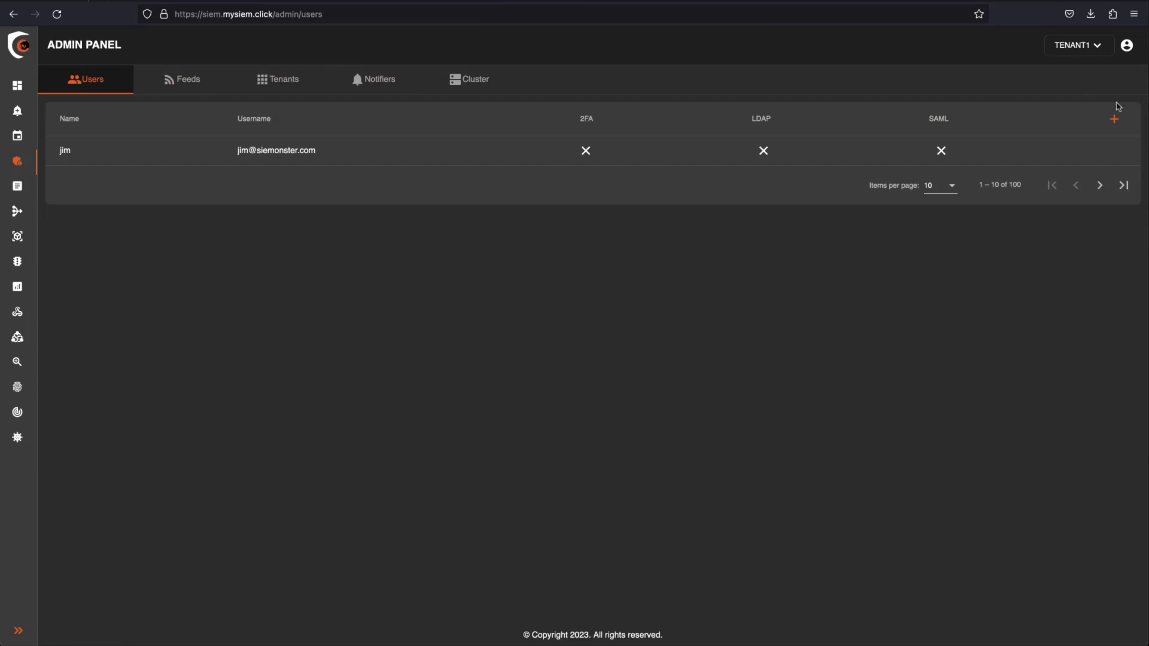
left_click(1114, 120)
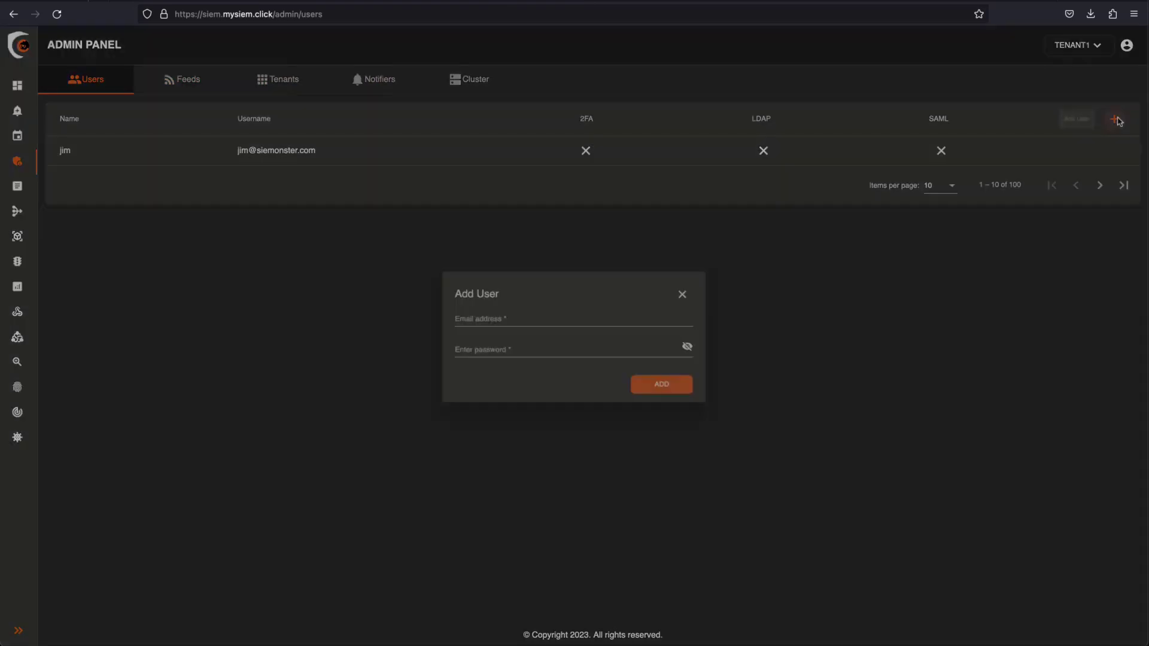
left_click(518, 318)
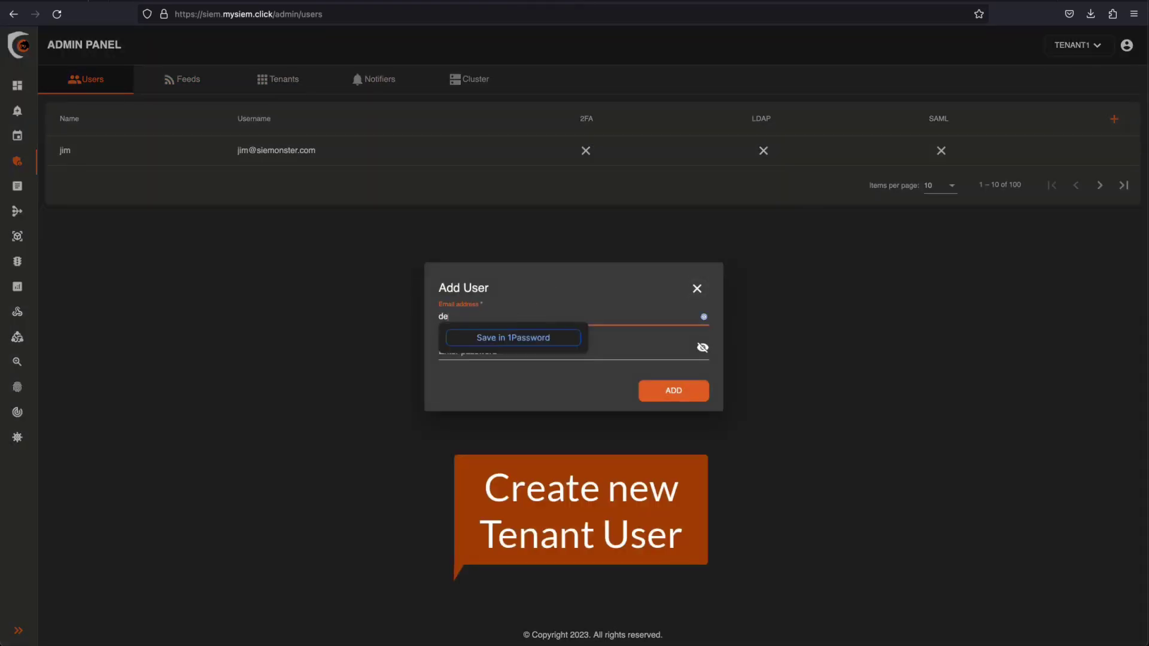
left_click(563, 351)
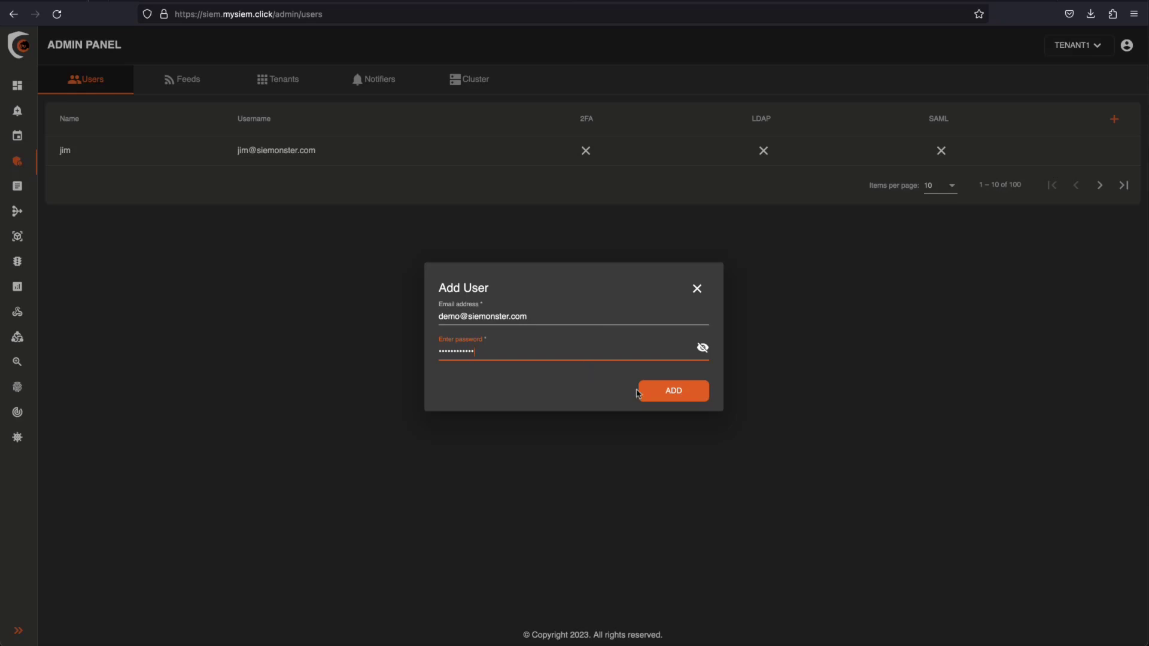
left_click(656, 397)
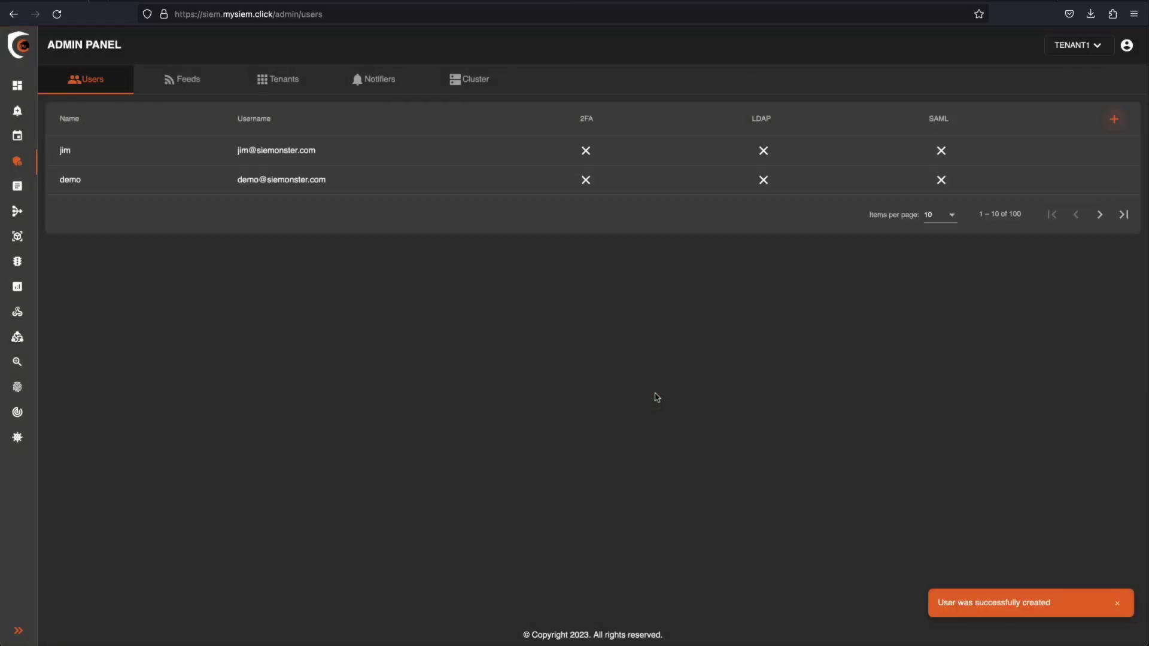
left_click(85, 187)
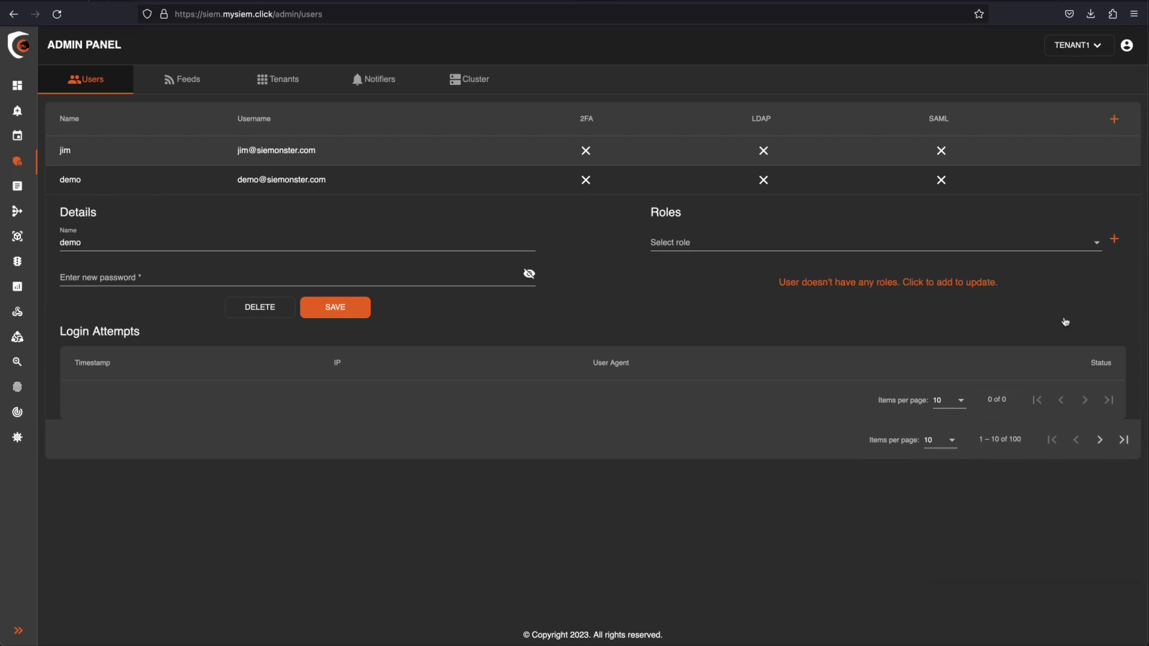
- Assign the access::demo role to the demo user
left_click(1098, 247)
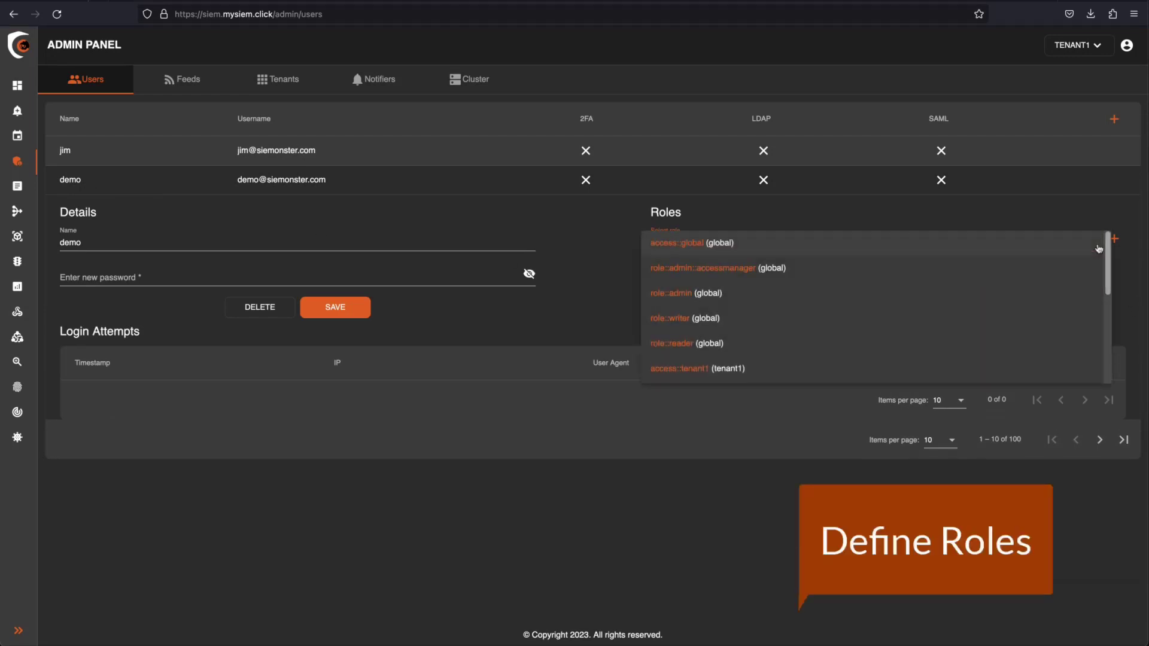
scroll(1044, 280, "down", 3)
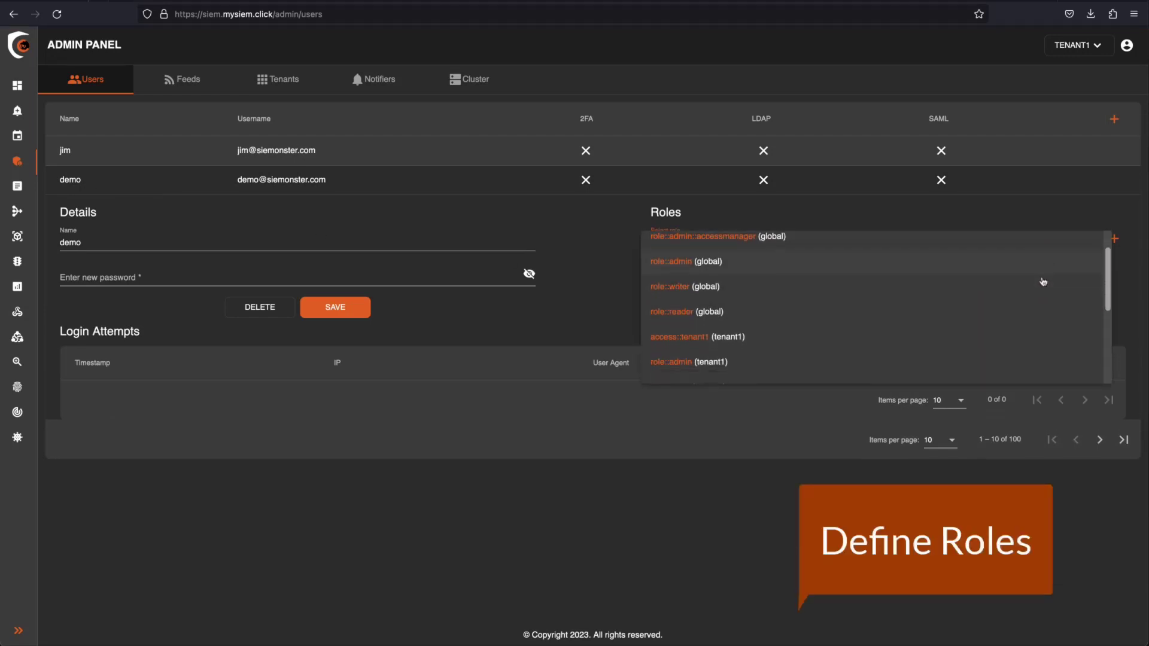
scroll(1042, 281, "down", 4)
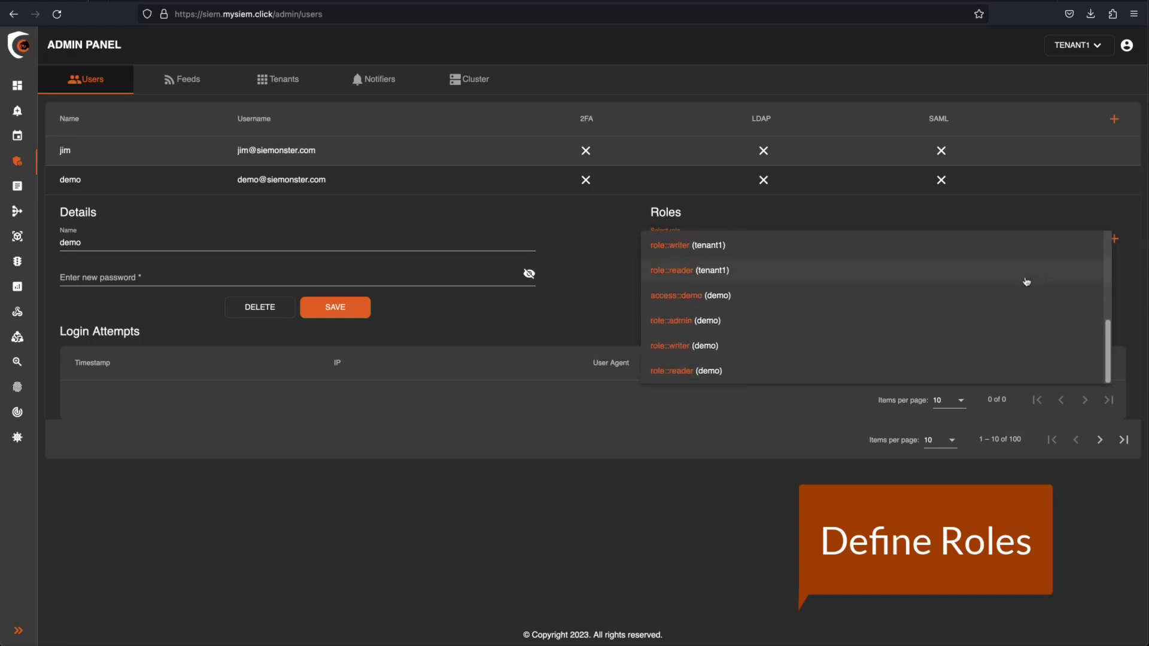
left_click(776, 296)
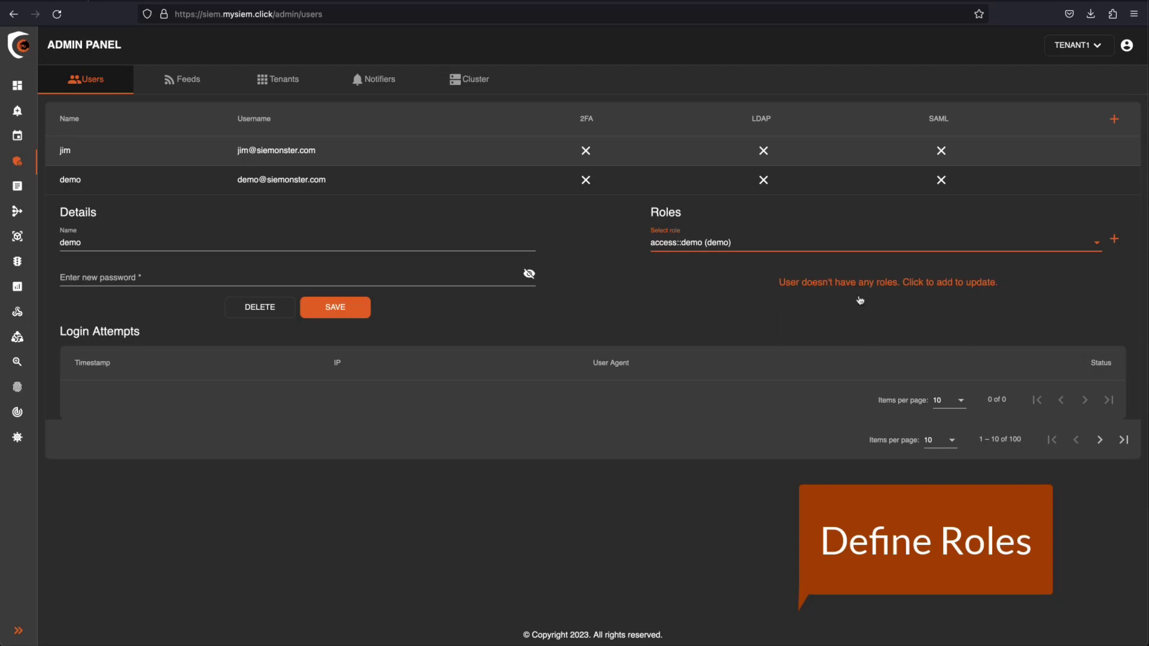
left_click(1113, 239)
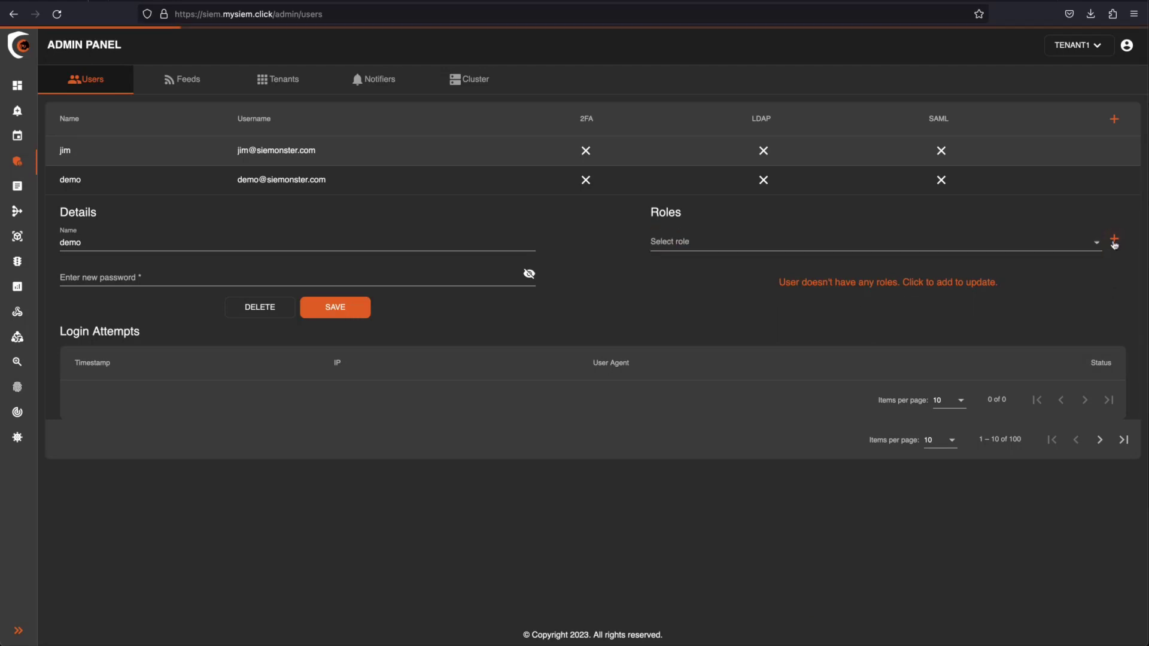
- Assign the role::admin (demo) role to the demo user as well
left_click(1094, 250)
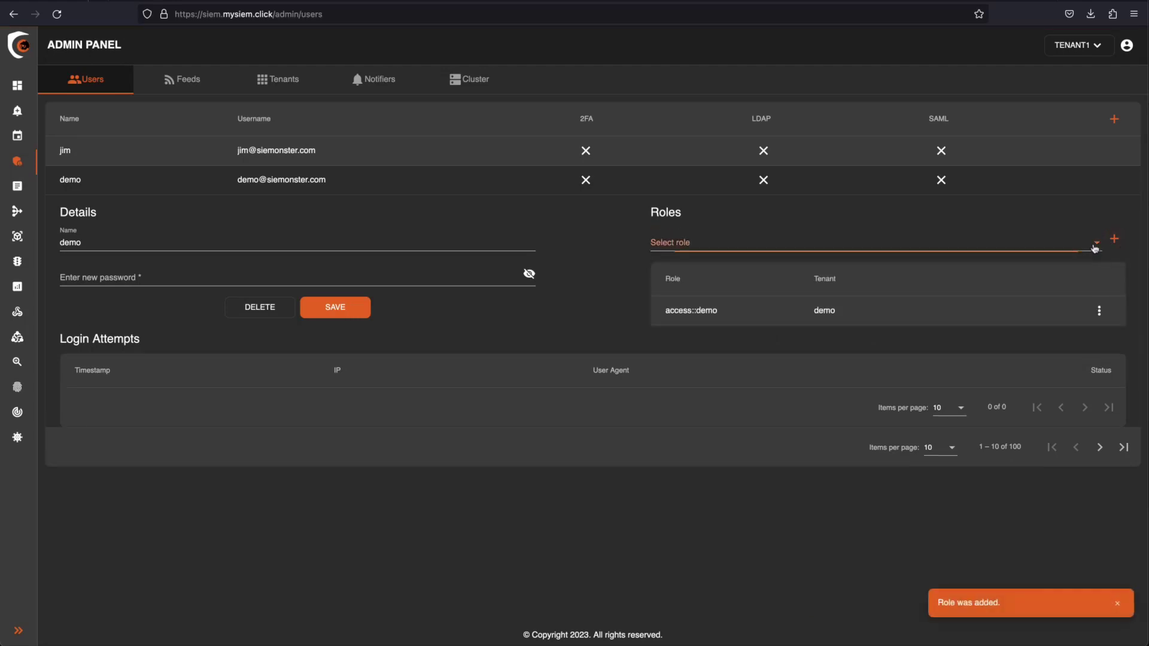
scroll(1017, 287, "down", 3)
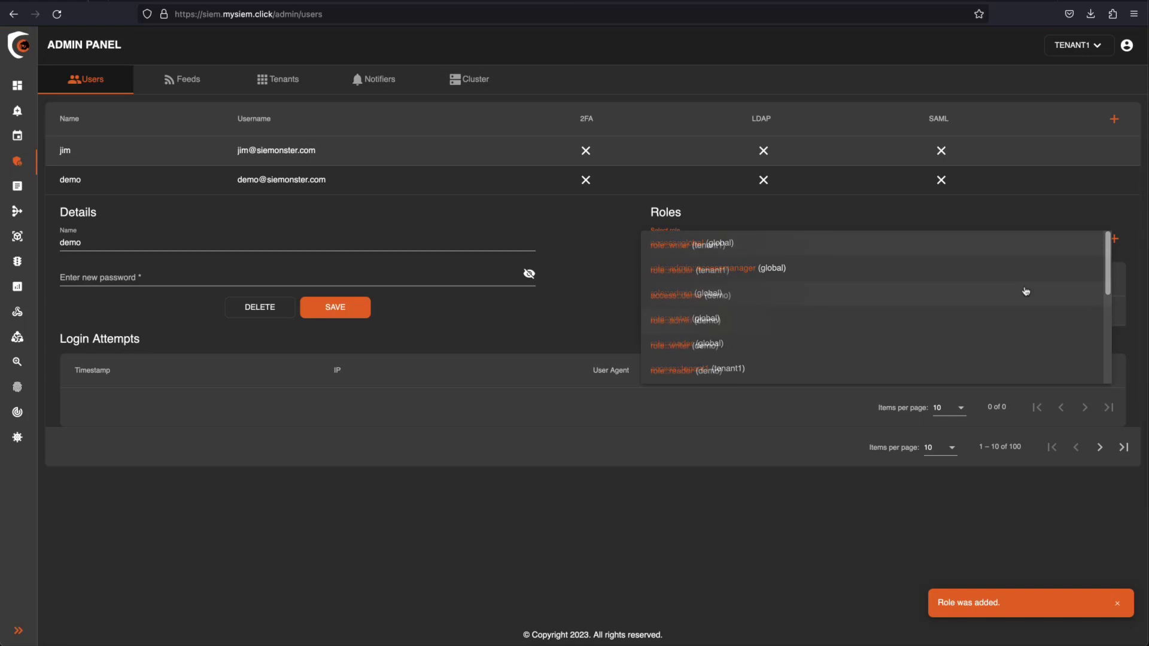
left_click(878, 322)
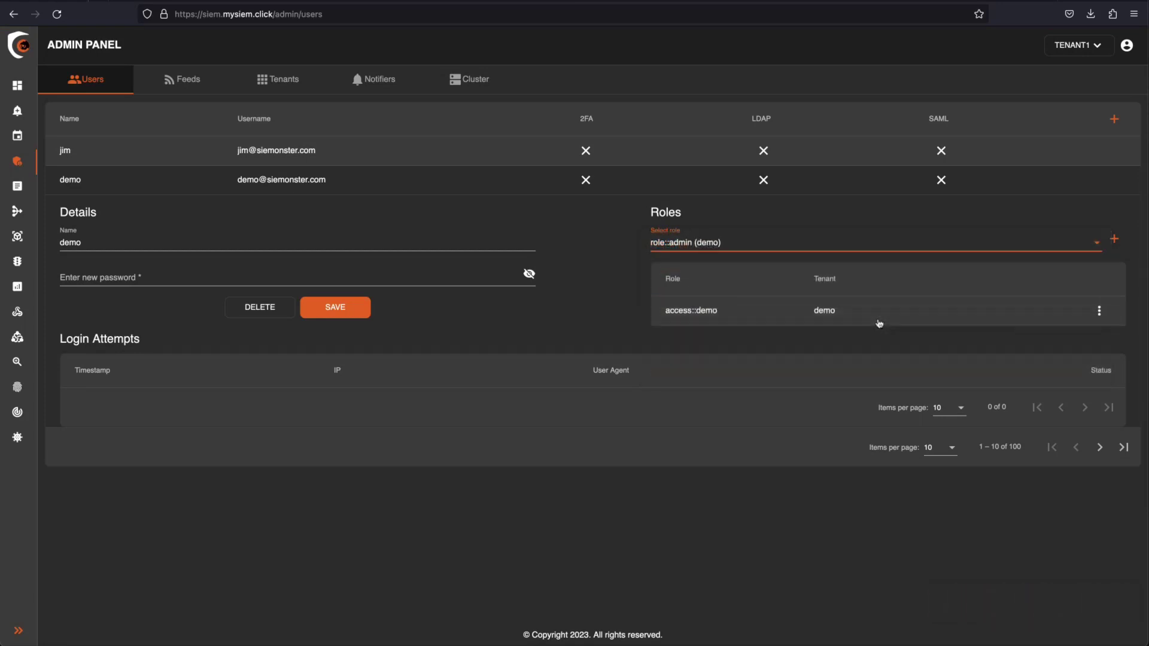
left_click(1110, 242)
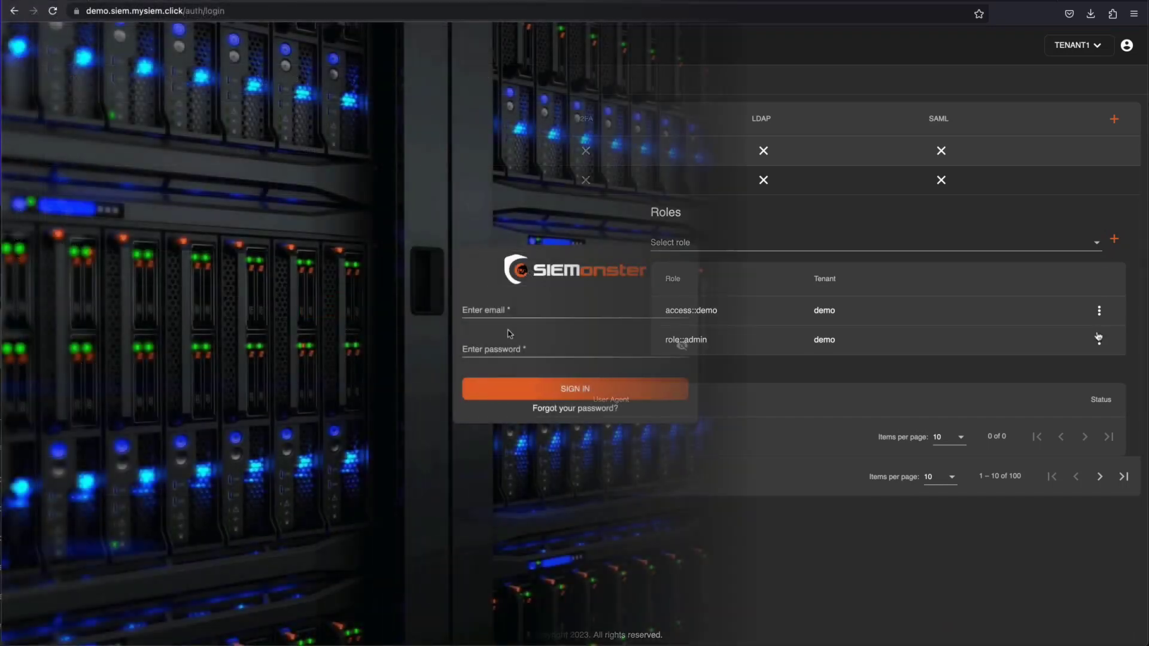
- Sign in to the demo tenant with the demo user's e-mail address and password
left_click(476, 306)
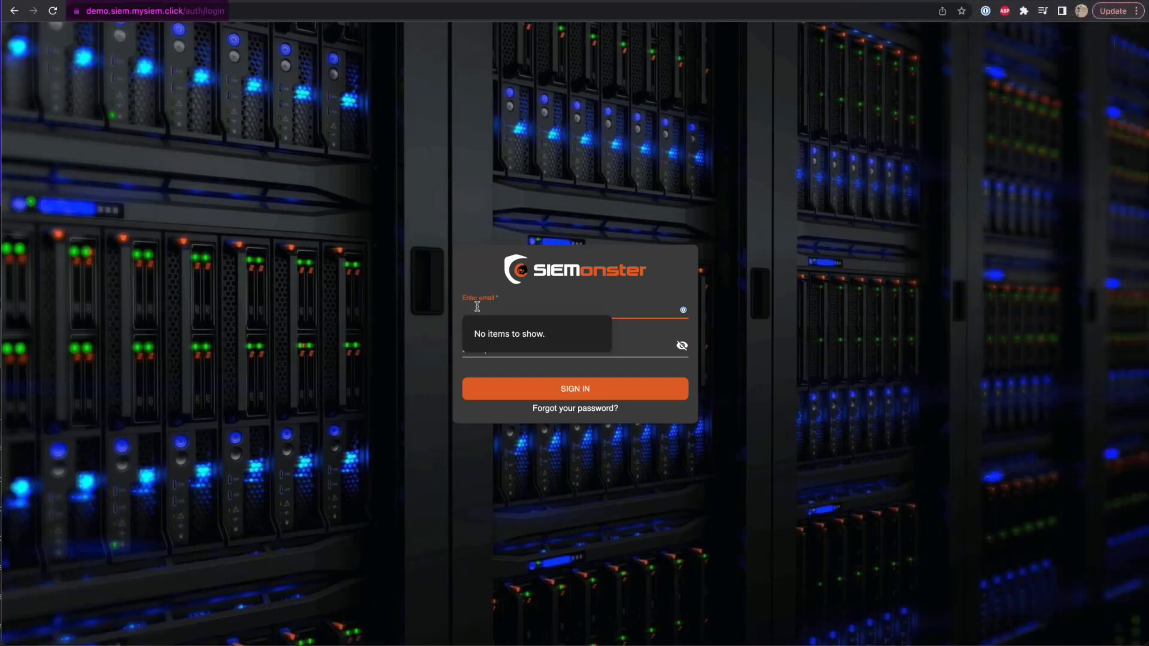
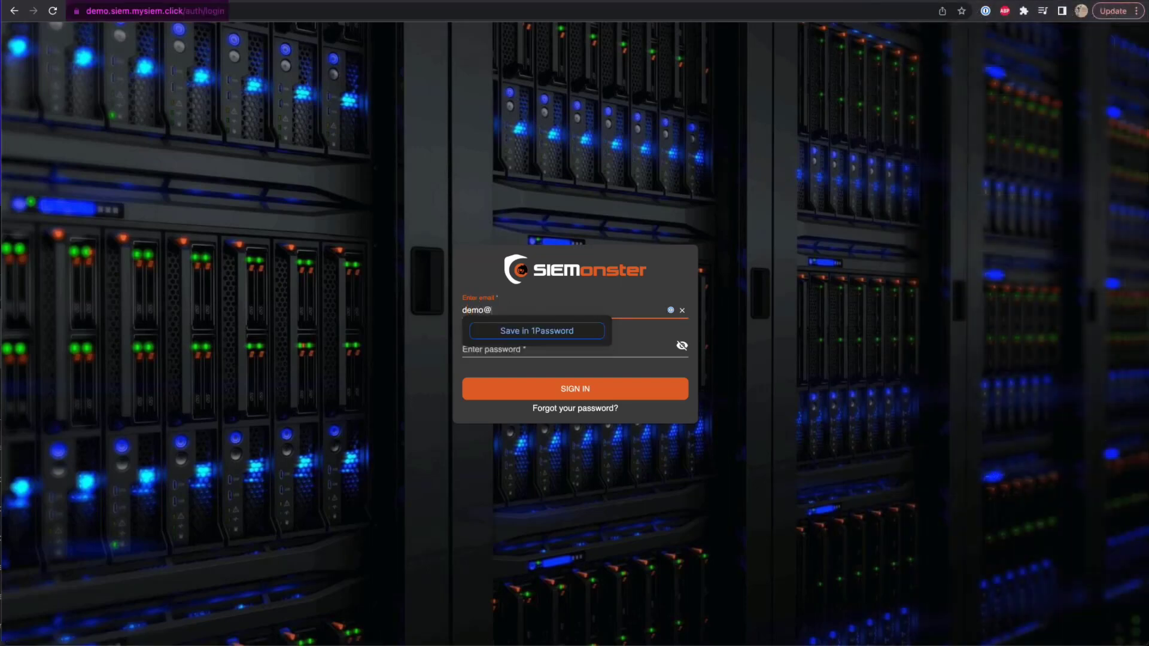
key("Tab")
key("Tab")
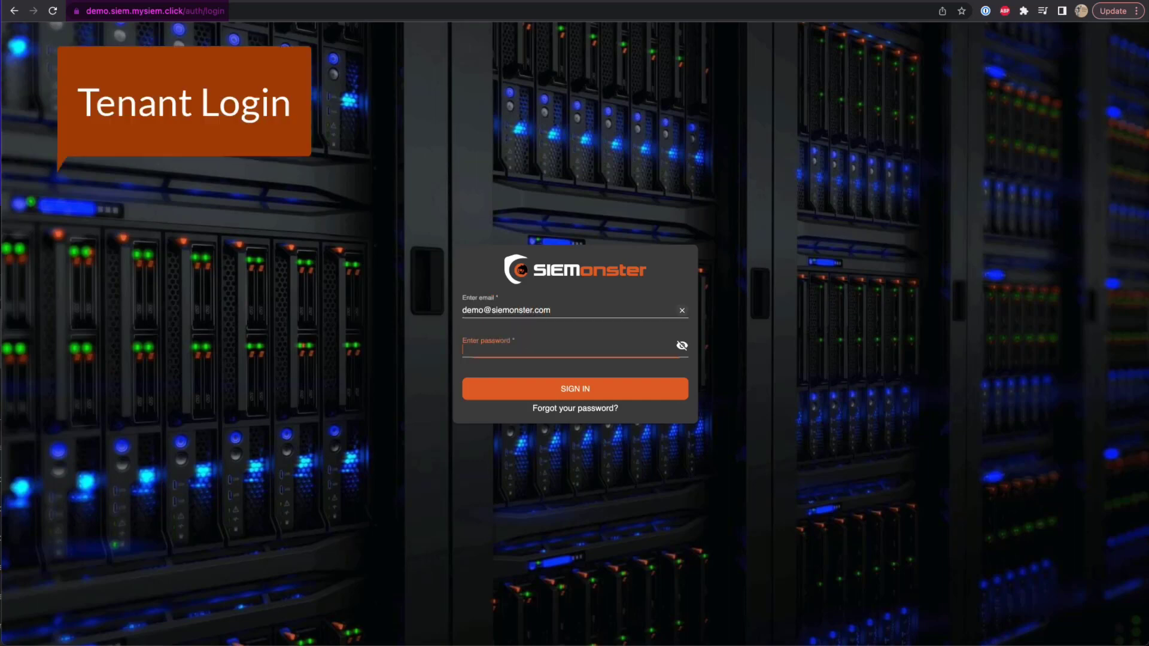
type("demo1")
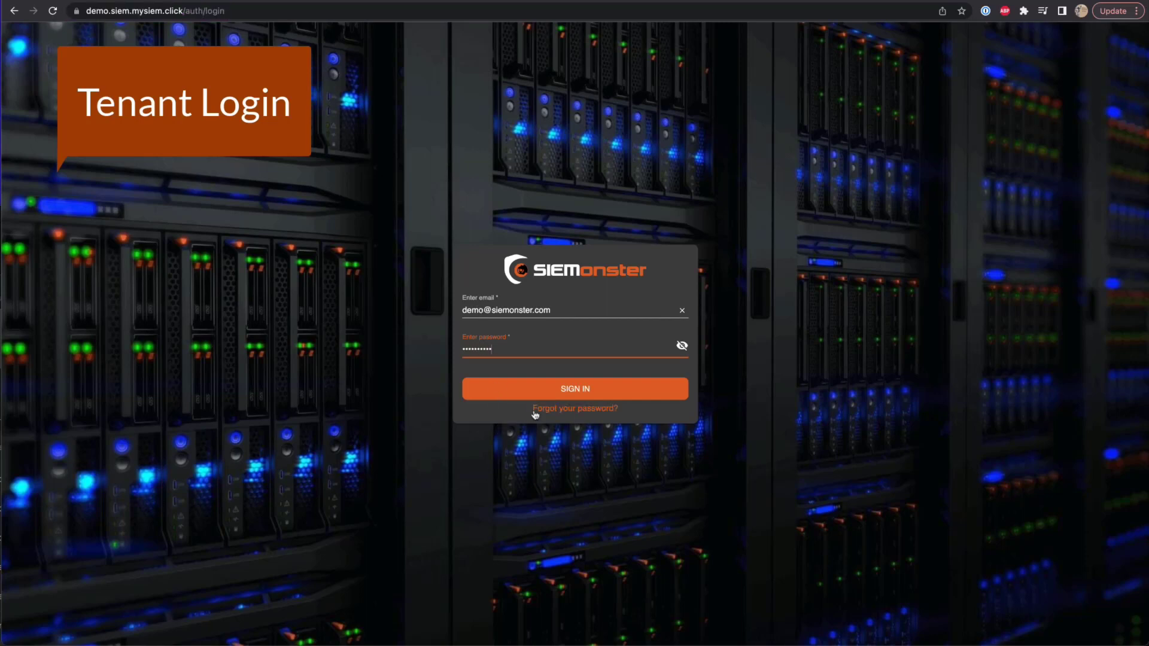
left_click(579, 396)
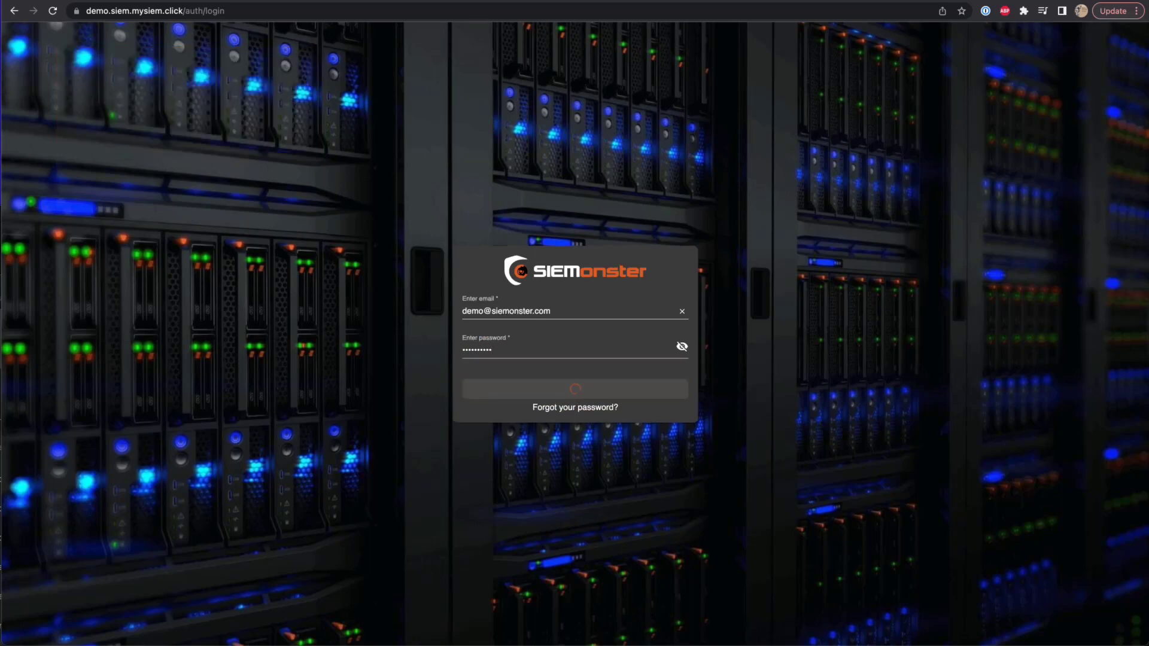